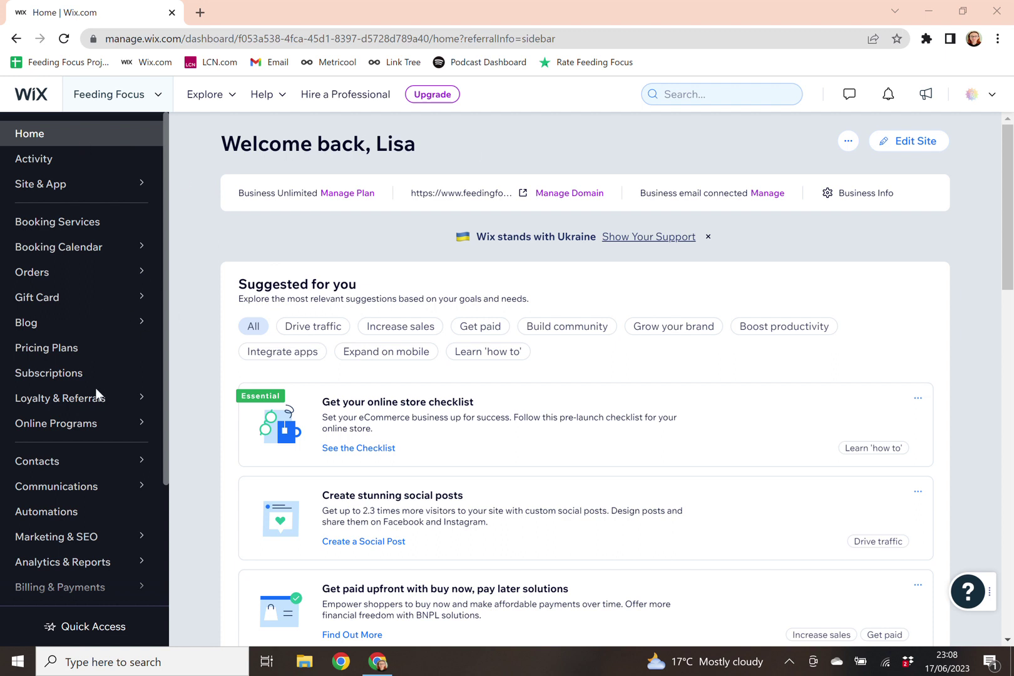
- Open the Invoices page of the site's billing and payments section
scroll(69, 598, "down", 3)
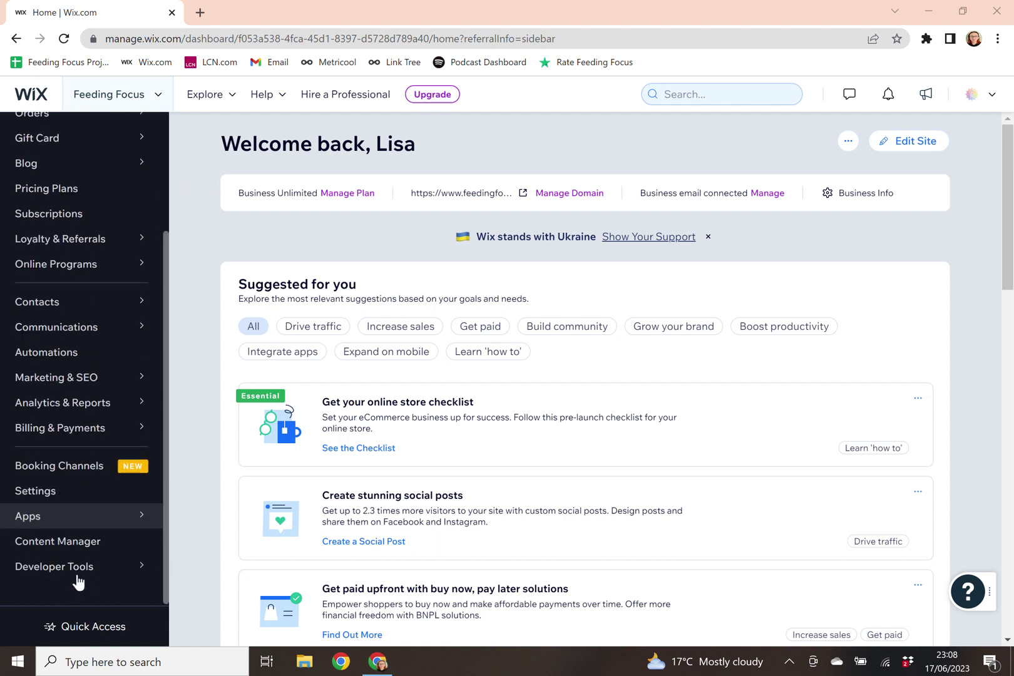
mouse_move(32, 430)
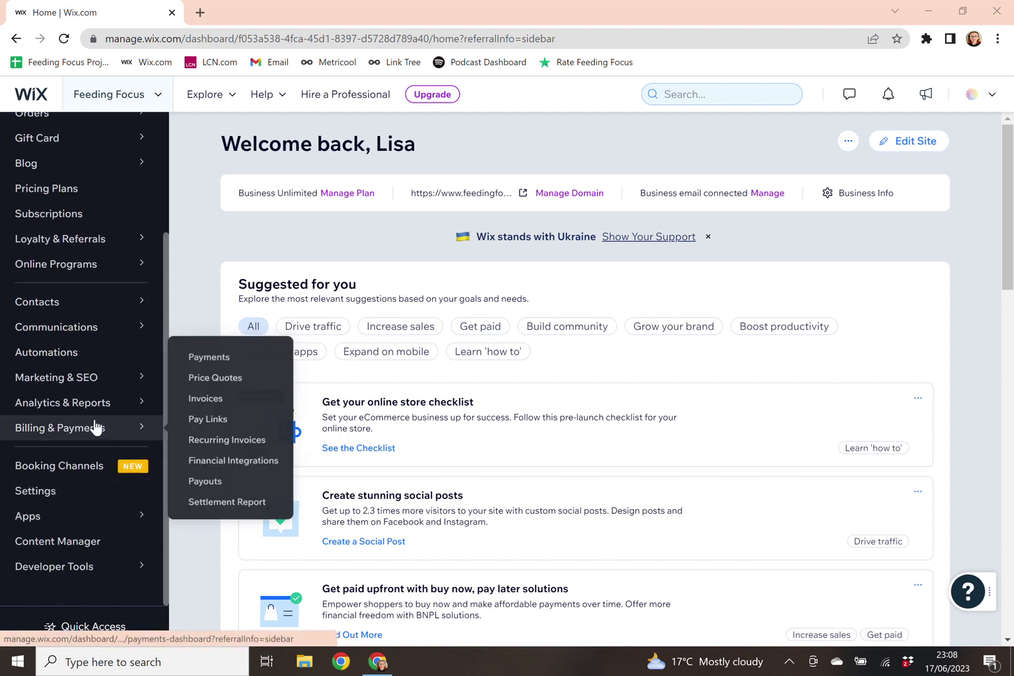
left_click(225, 404)
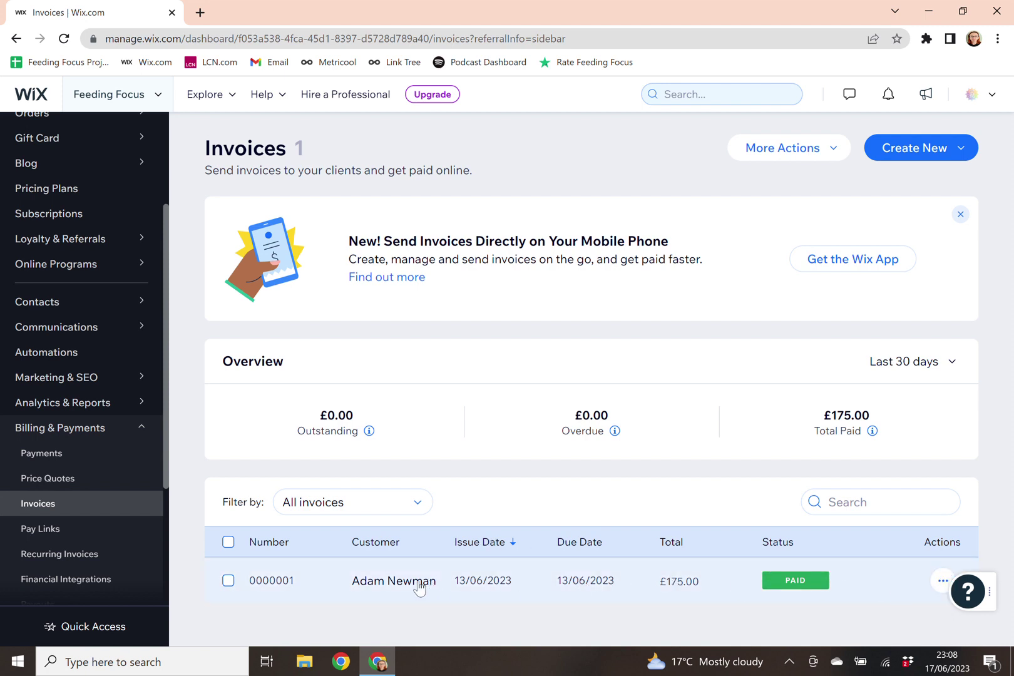
- Check which actions are available for the existing paid invoice and for the Invoices page as a whole
left_click(942, 581)
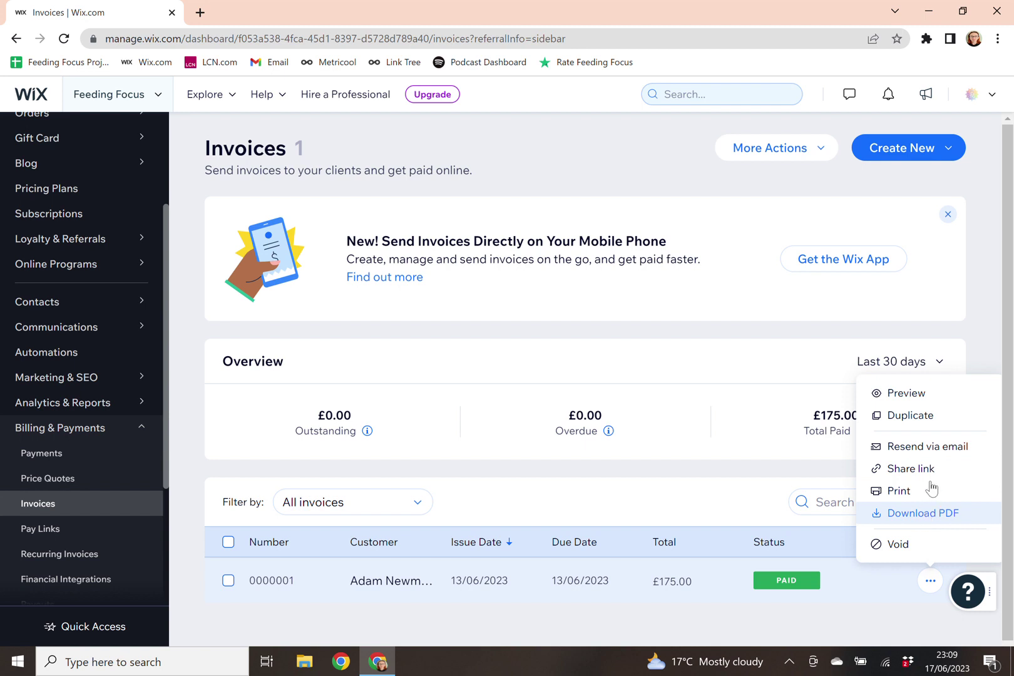
left_click(525, 336)
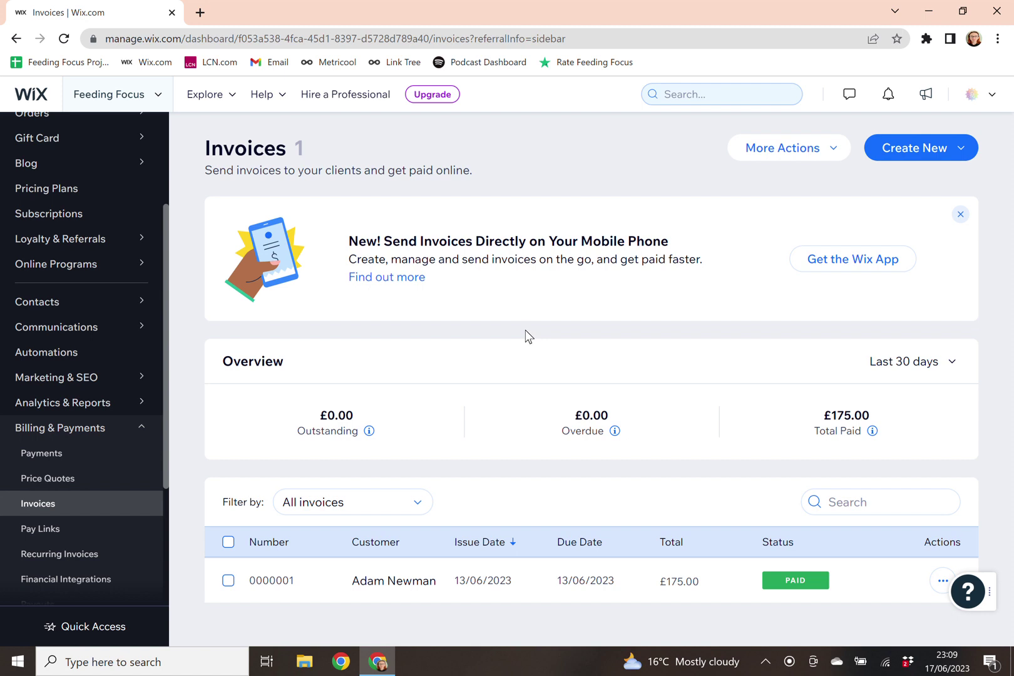
left_click(844, 154)
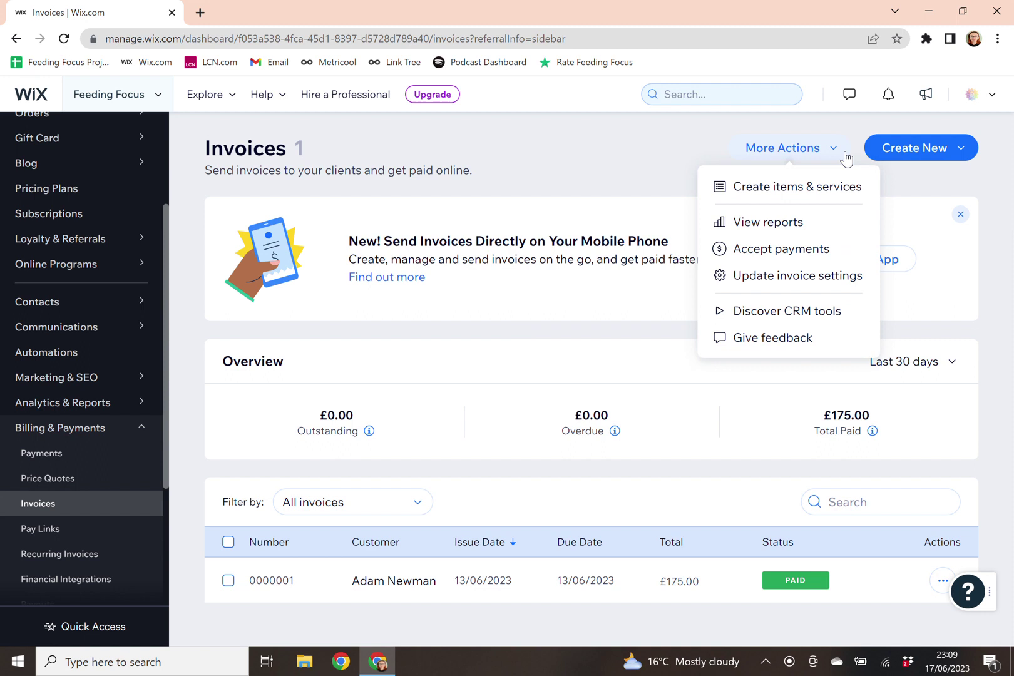
left_click(917, 181)
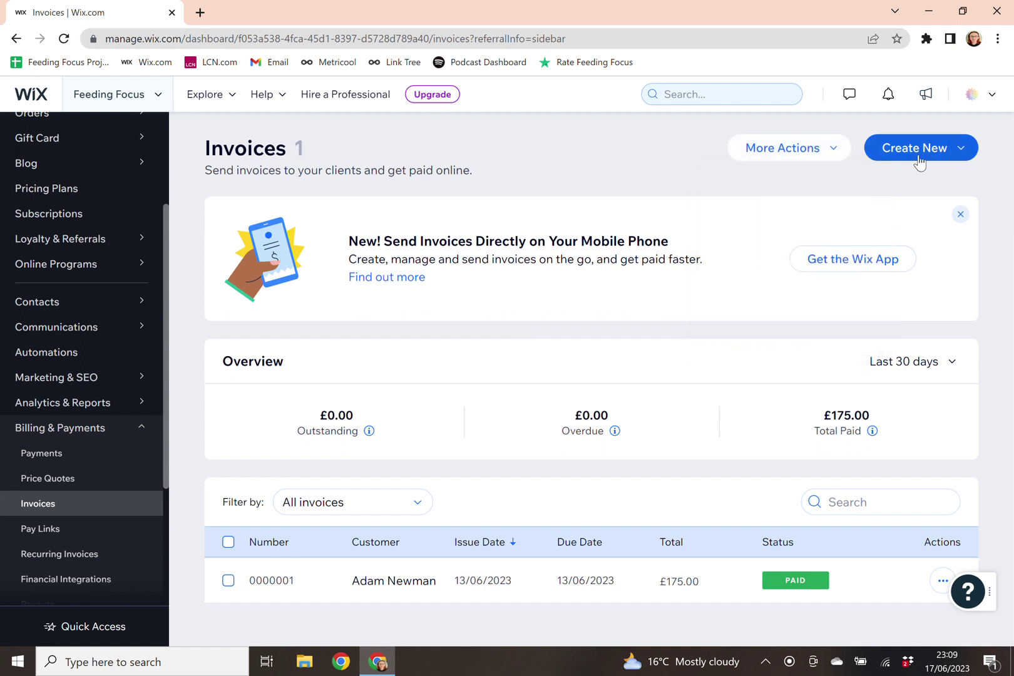
- Create a new invoice of the plain Invoice type, without an order, and look over its blank form
left_click(918, 160)
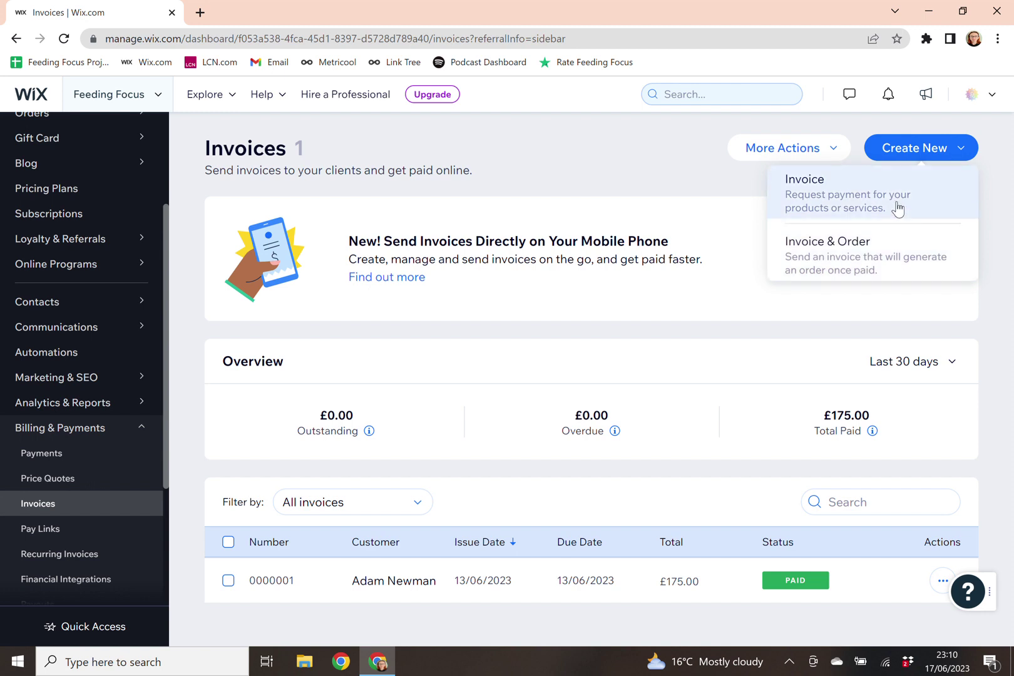
left_click(850, 207)
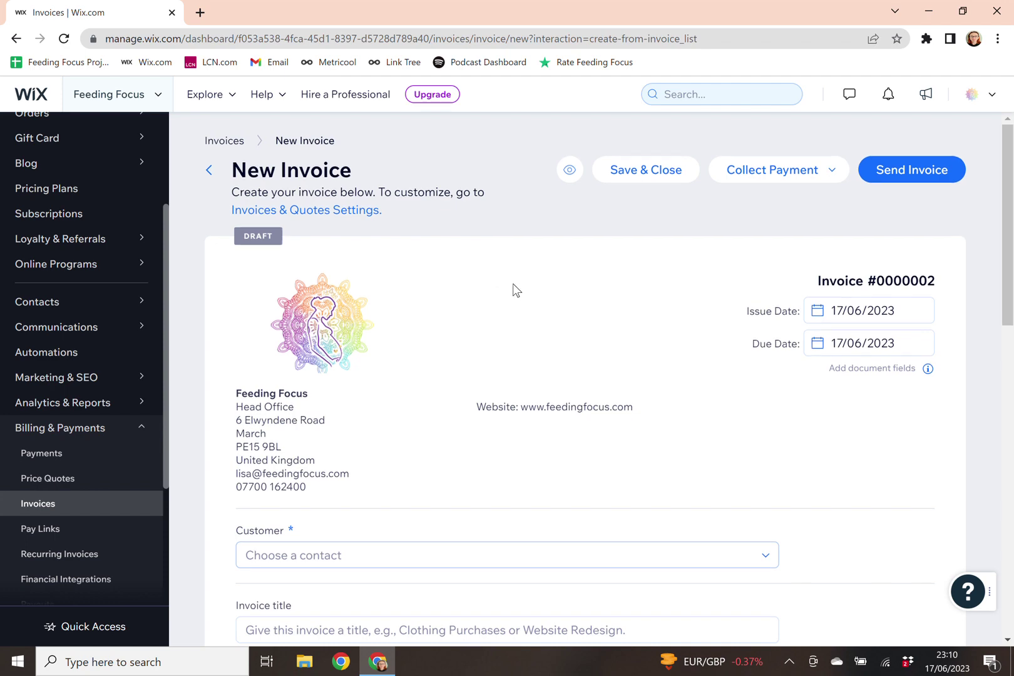
scroll(515, 289, "down", 2)
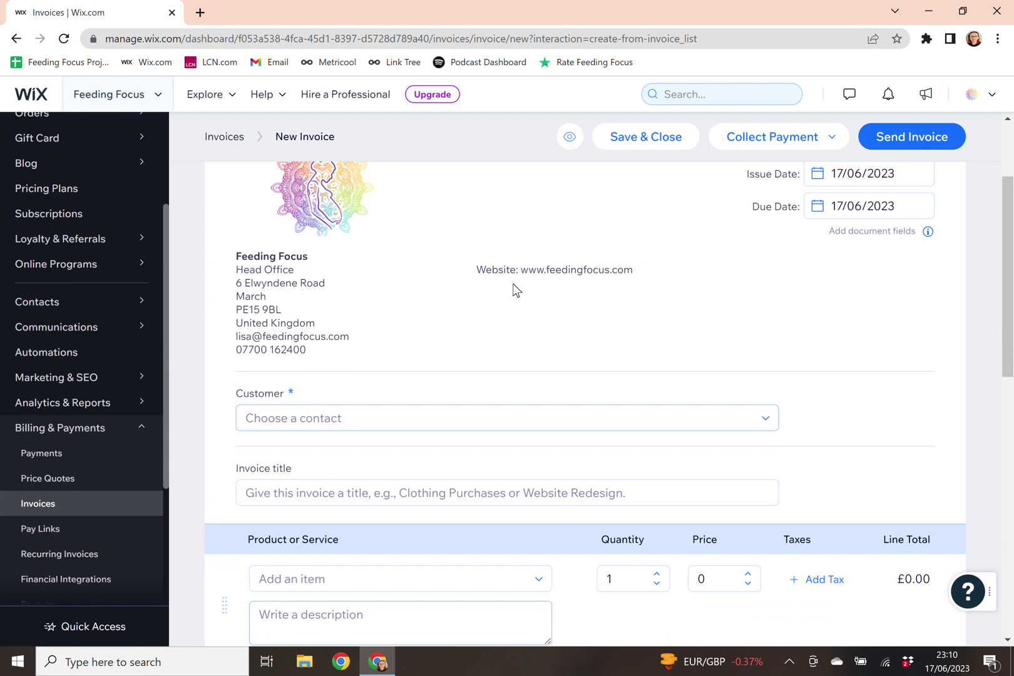
scroll(513, 290, "up", 2)
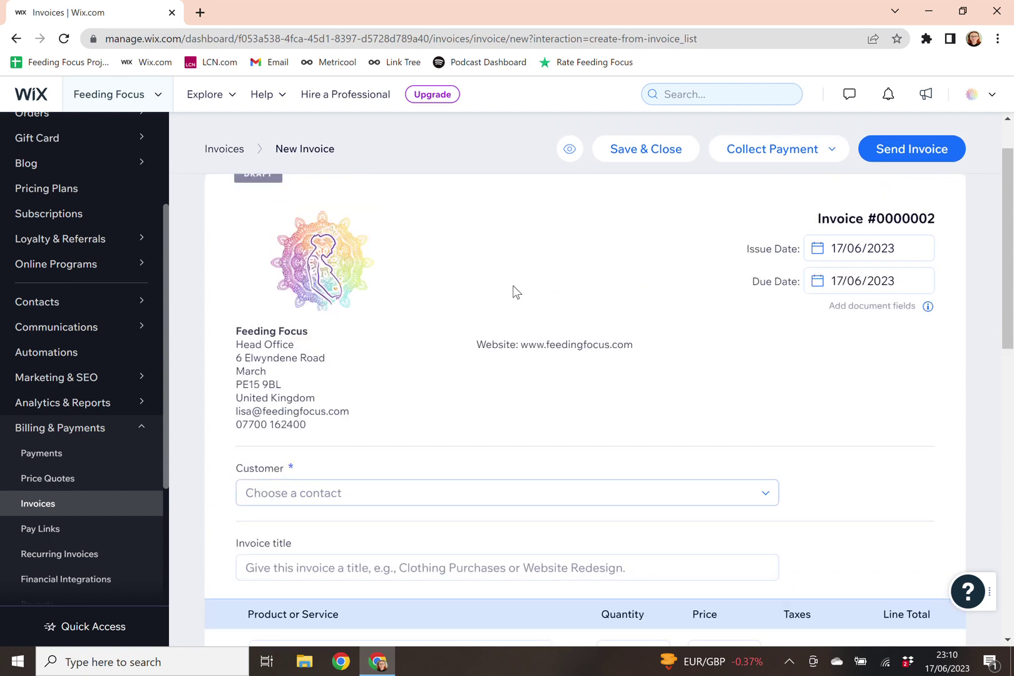
- Search the contacts by the customer's first name and assign the matching existing contact as the invoice's customer
scroll(584, 331, "down", 1)
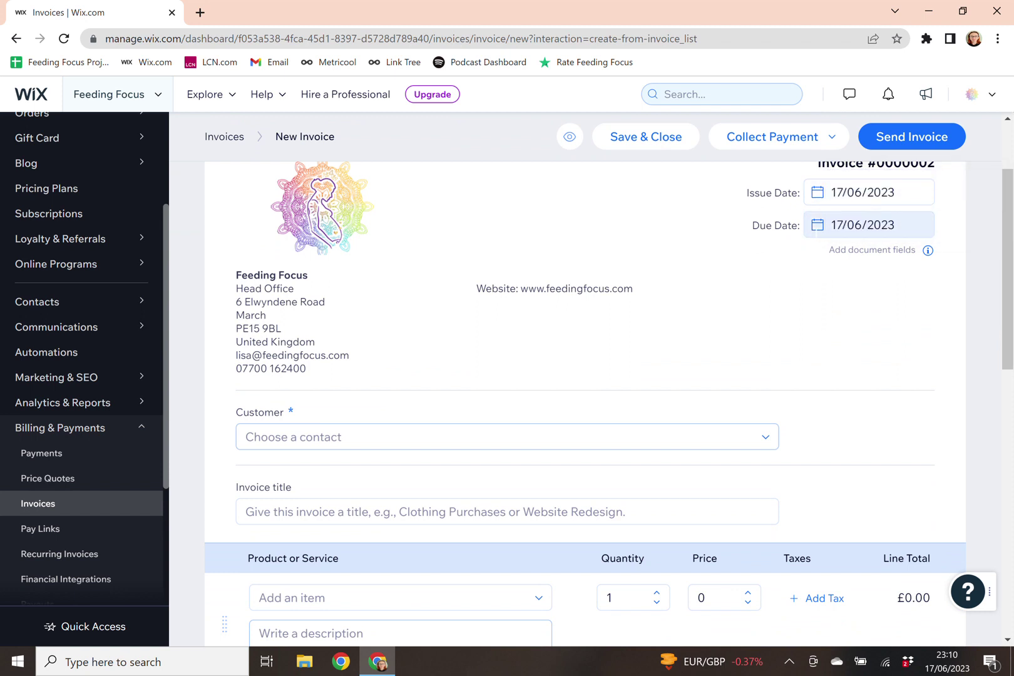
scroll(782, 240, "down", 1)
left_click(333, 340)
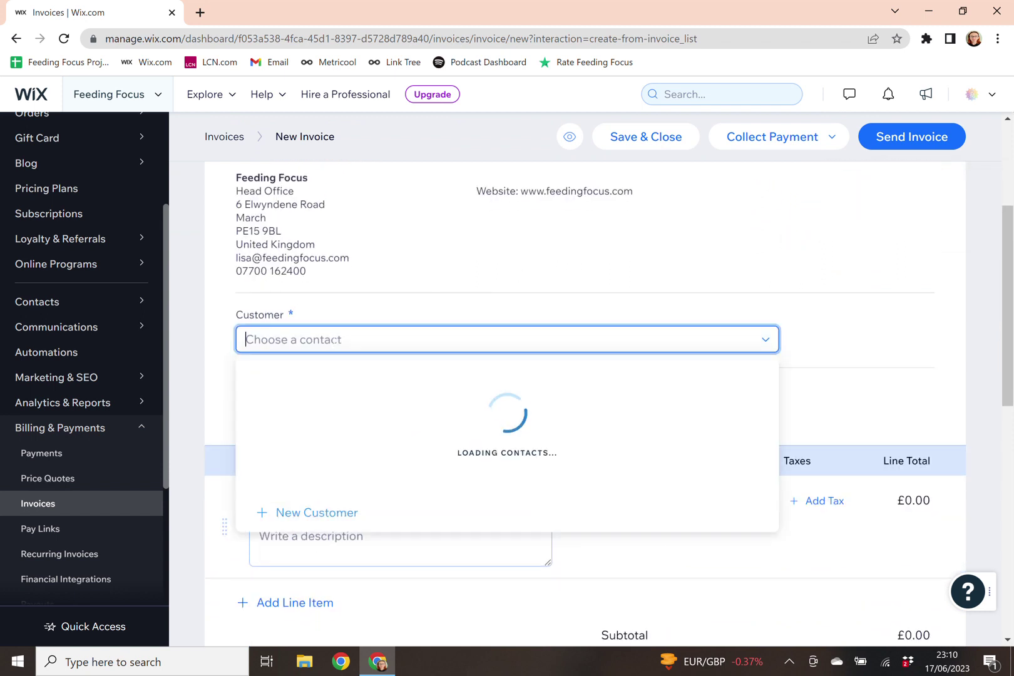
type("gary")
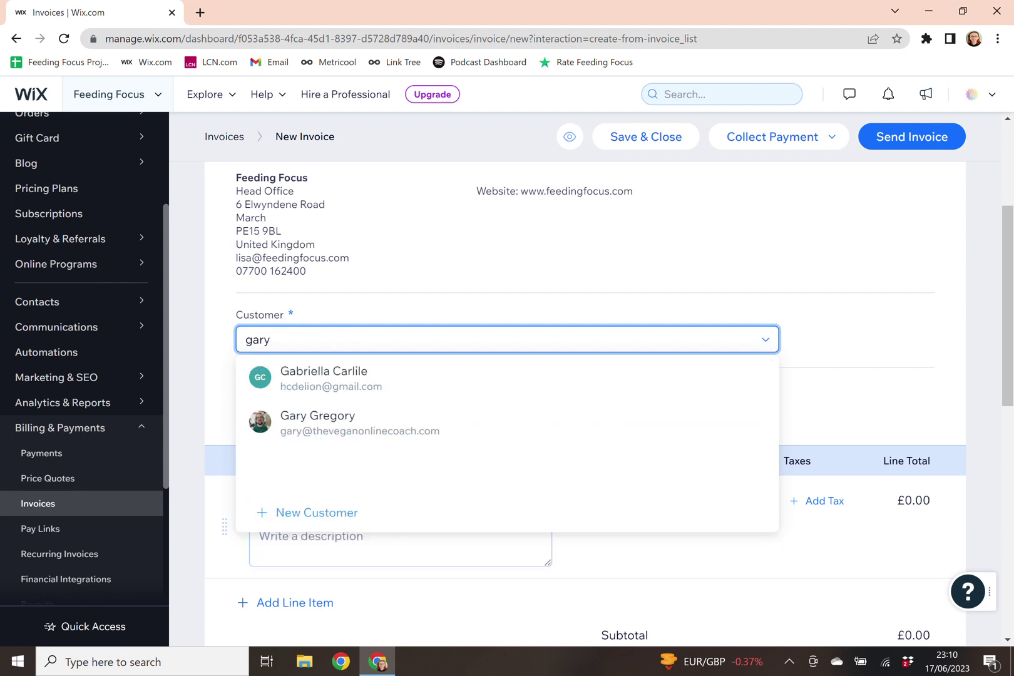
left_click(316, 432)
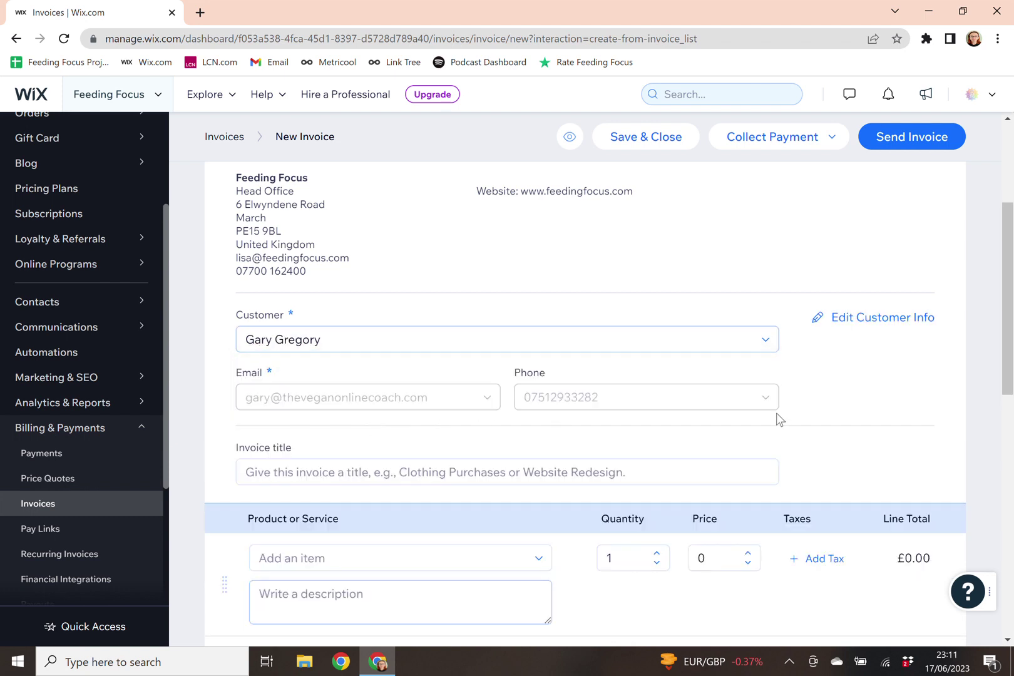
- Title the invoice "Test Invoice"
scroll(347, 356, "down", 1)
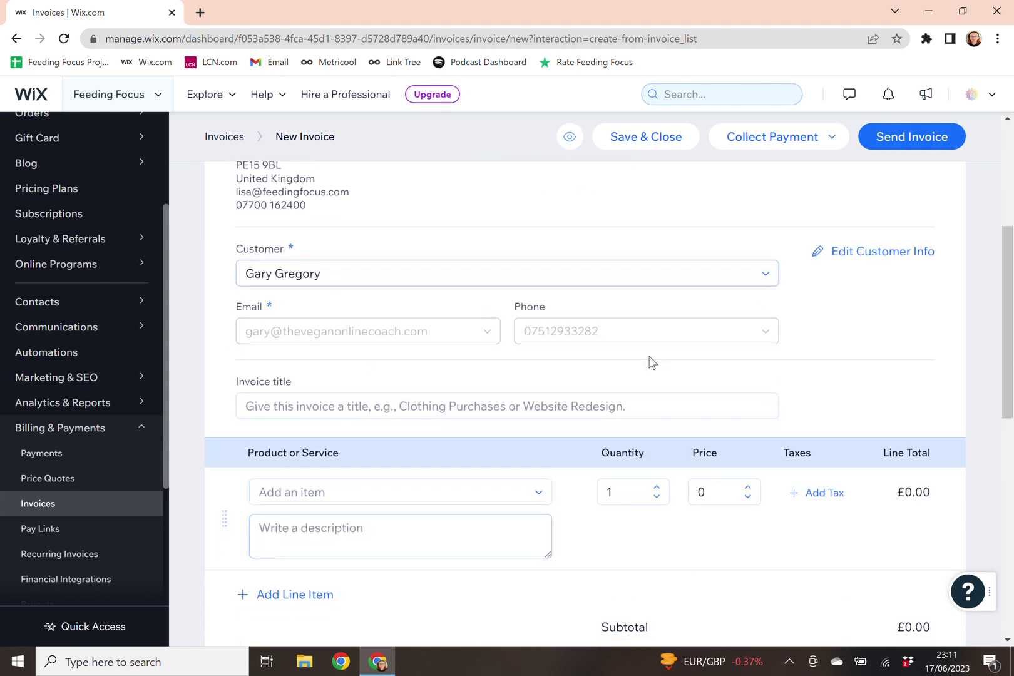
scroll(651, 362, "down", 1)
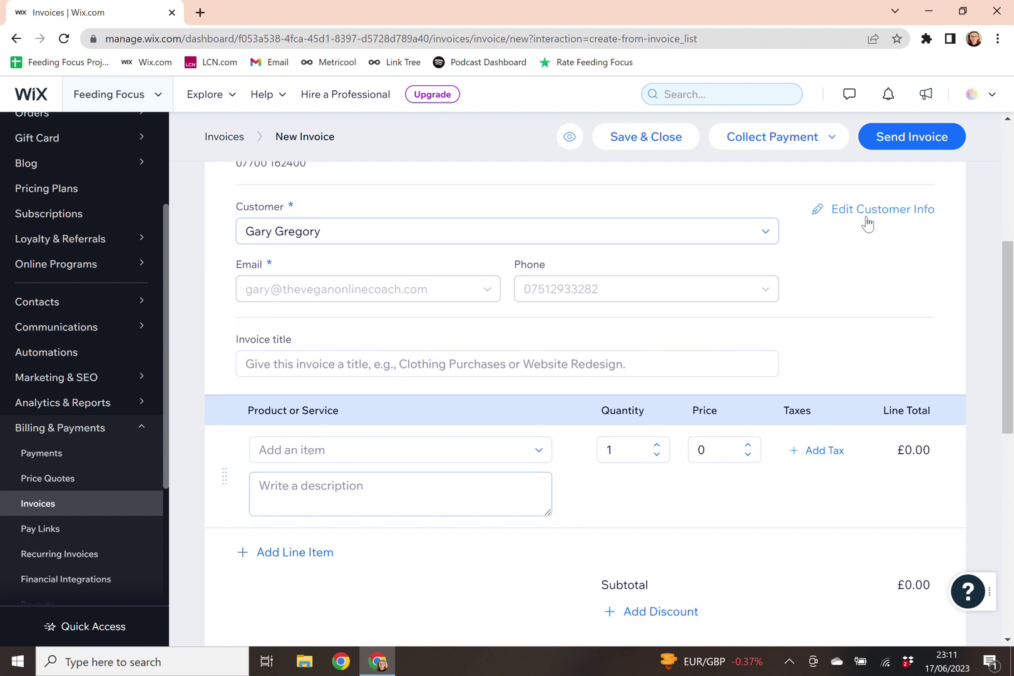
left_click(410, 366)
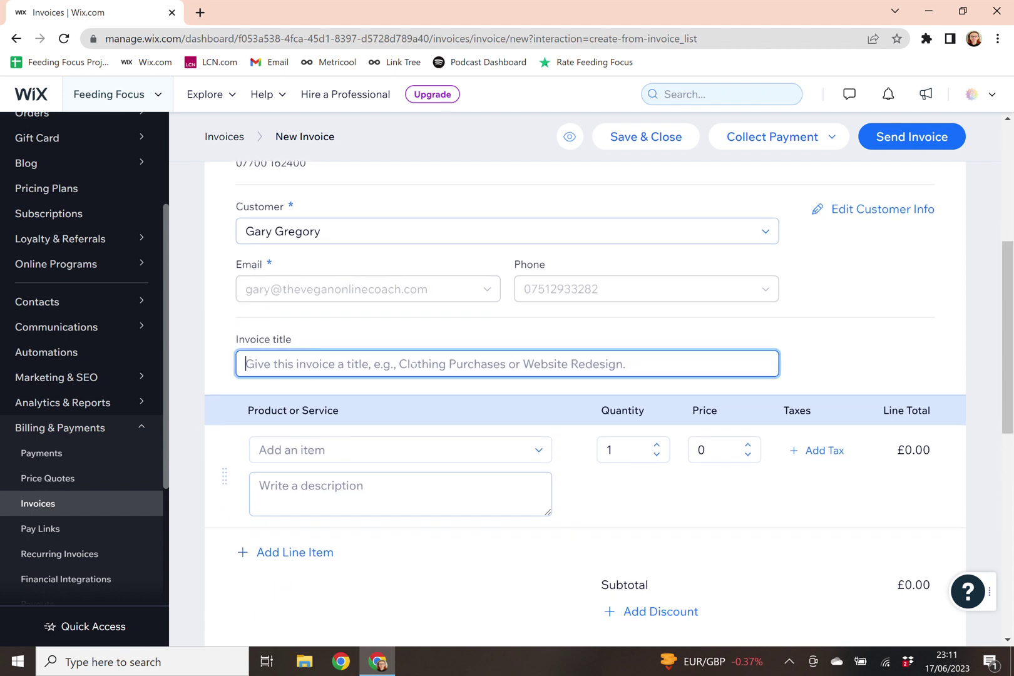
type("Test Invoice")
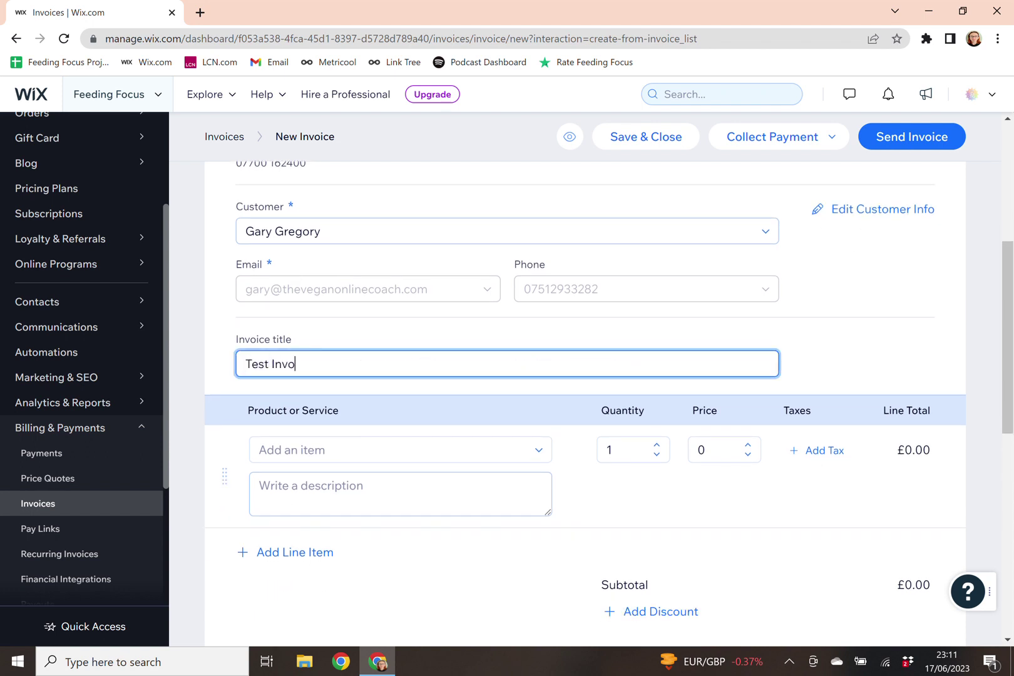
- Browse the invoice items, store products and booking services offered for the first line item, without choosing one
left_click(372, 457)
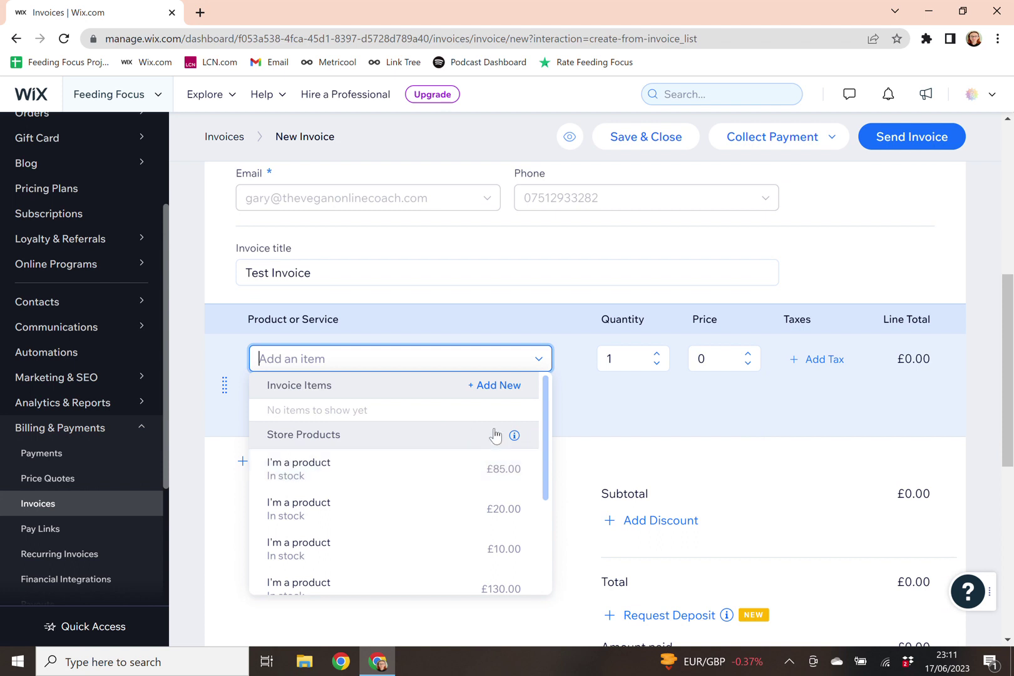
key("Escape")
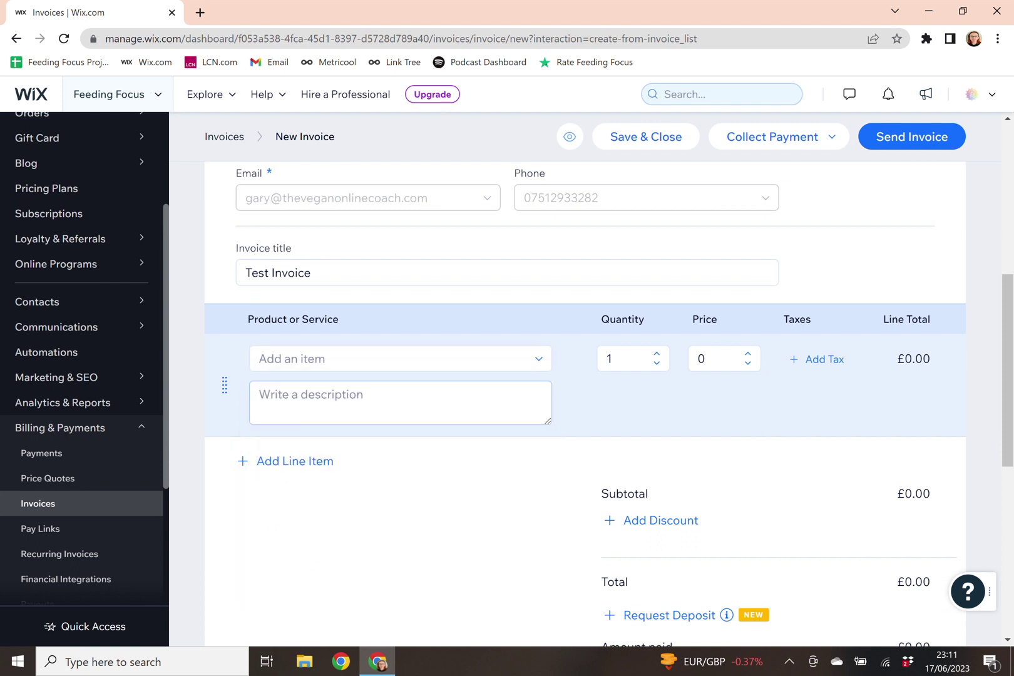
left_click(538, 362)
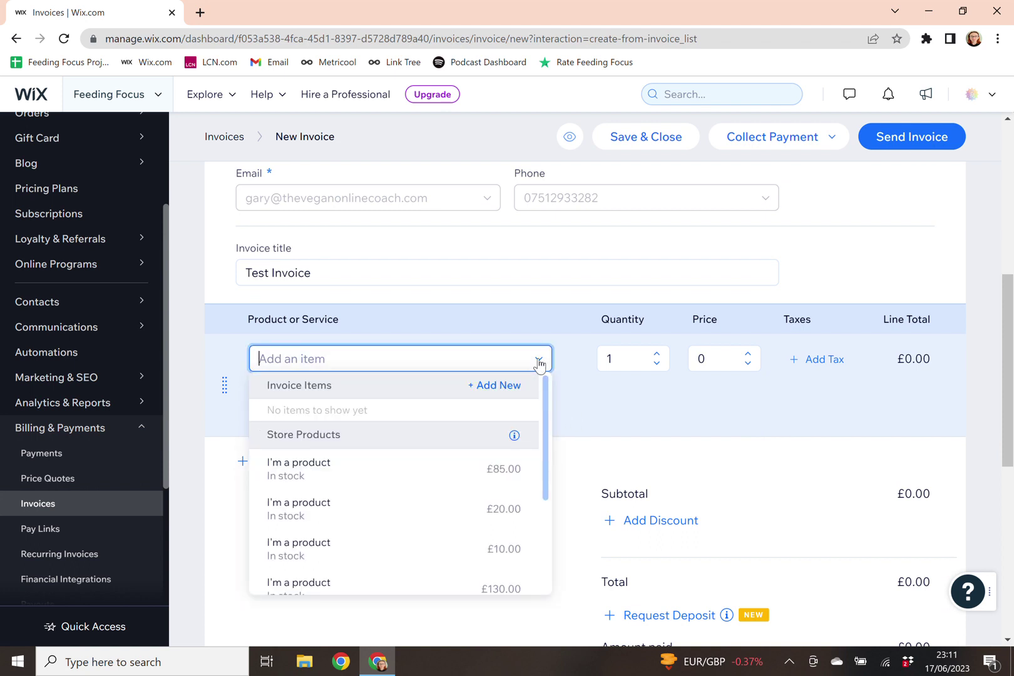
scroll(543, 467, "down", 3)
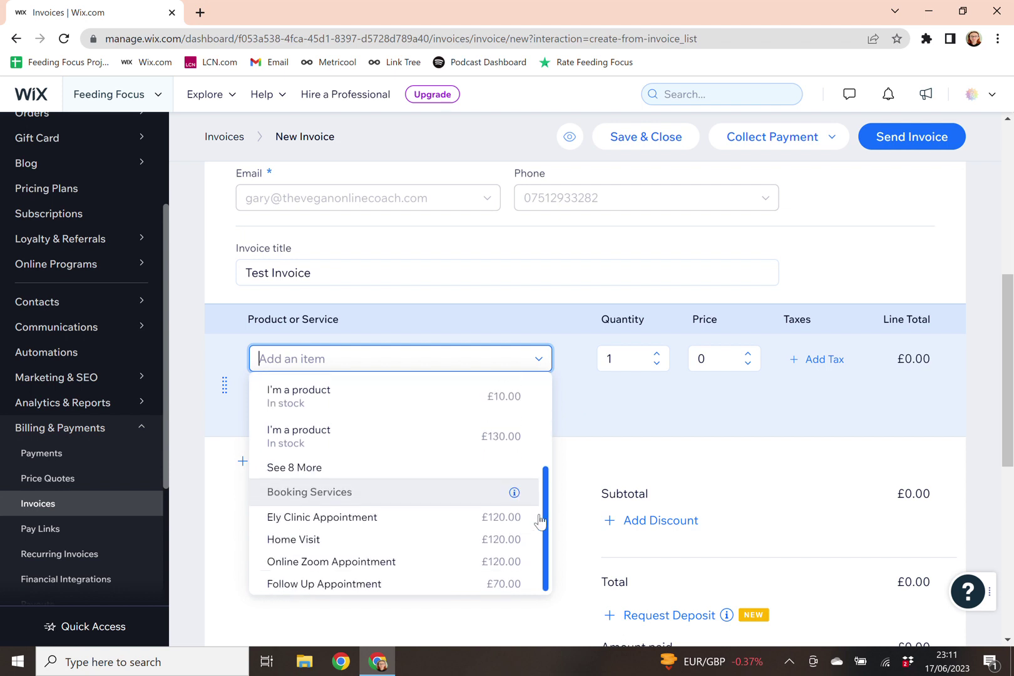
left_click(596, 421)
- Enter "Test Item" as the description of the first line item
left_click(363, 413)
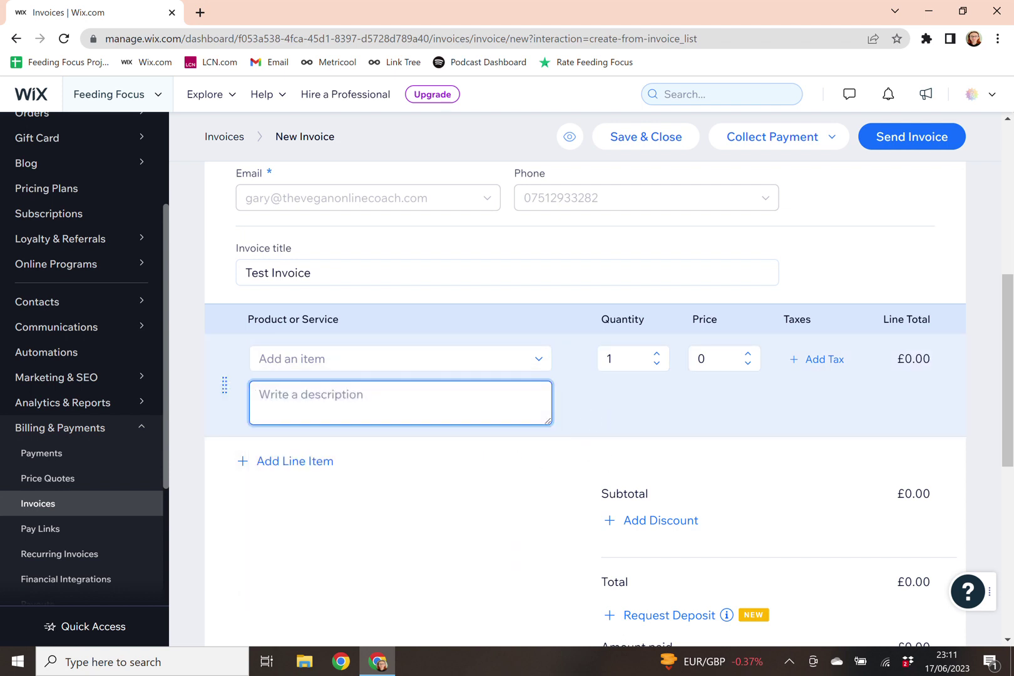
type("Test")
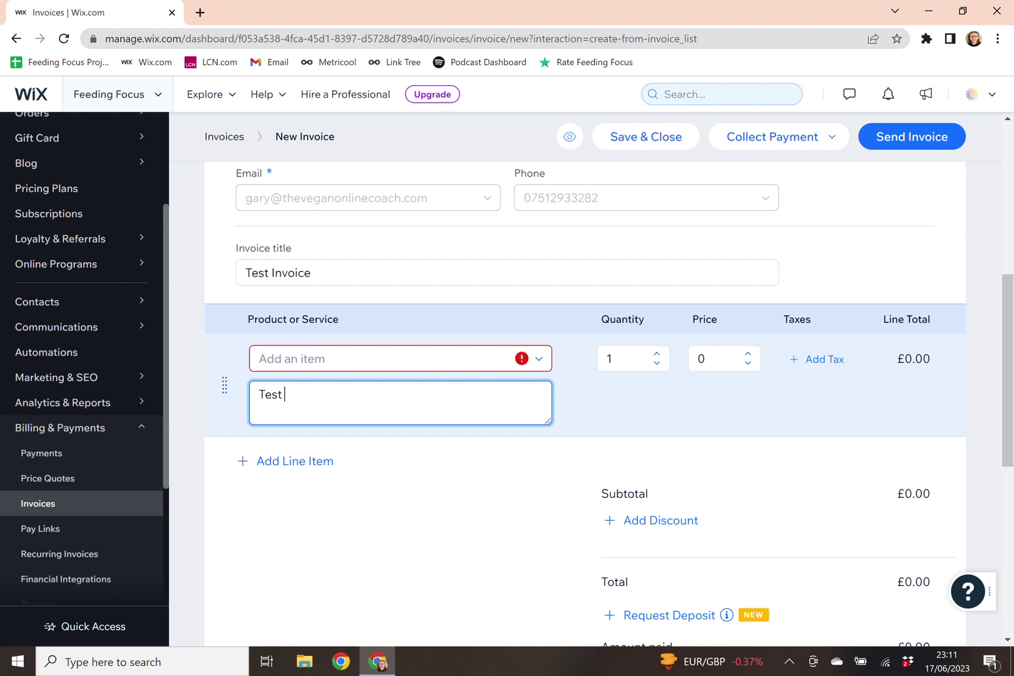
type(" Item")
- Create a new invoice item named "Test Item" priced at £150 and add it to the first line
left_click(542, 363)
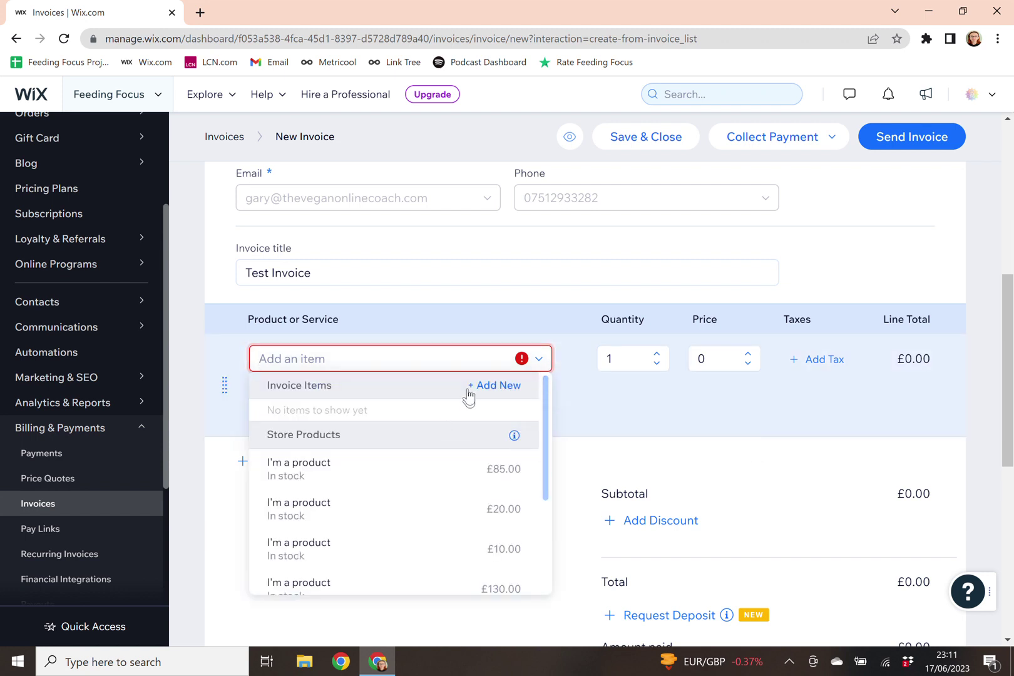
left_click_drag(546, 415, 564, 426)
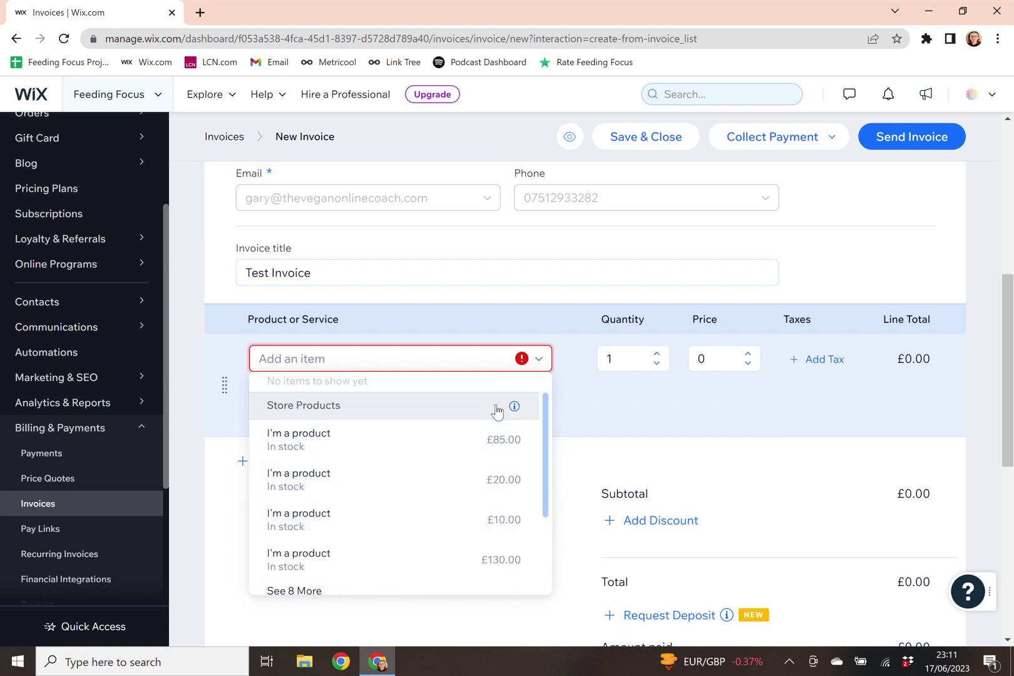
scroll(494, 412, "up", 1)
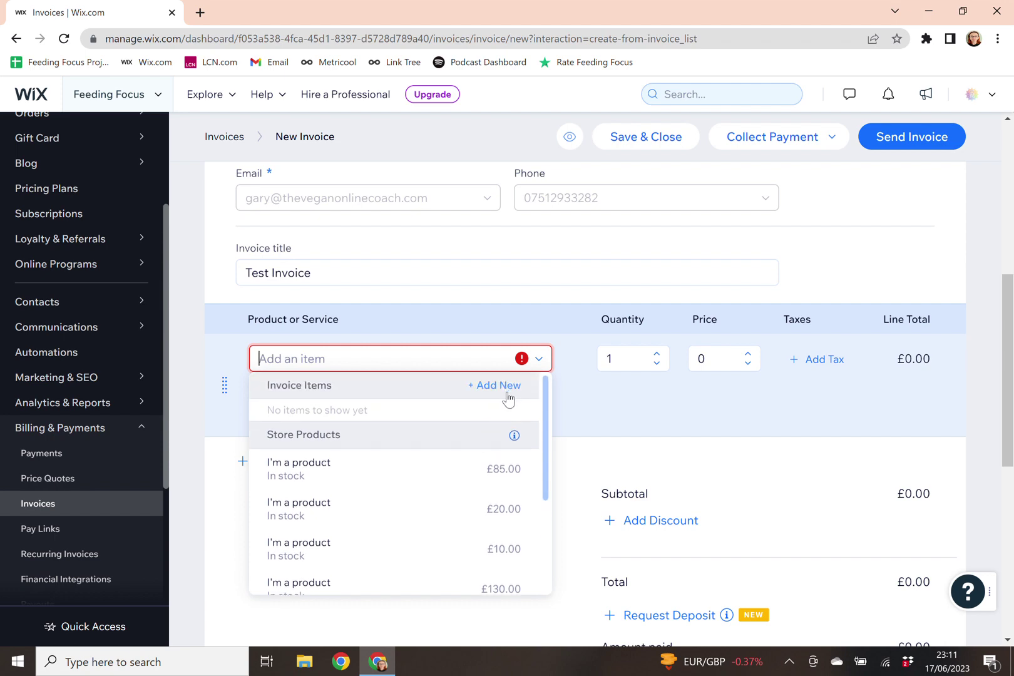
left_click(507, 392)
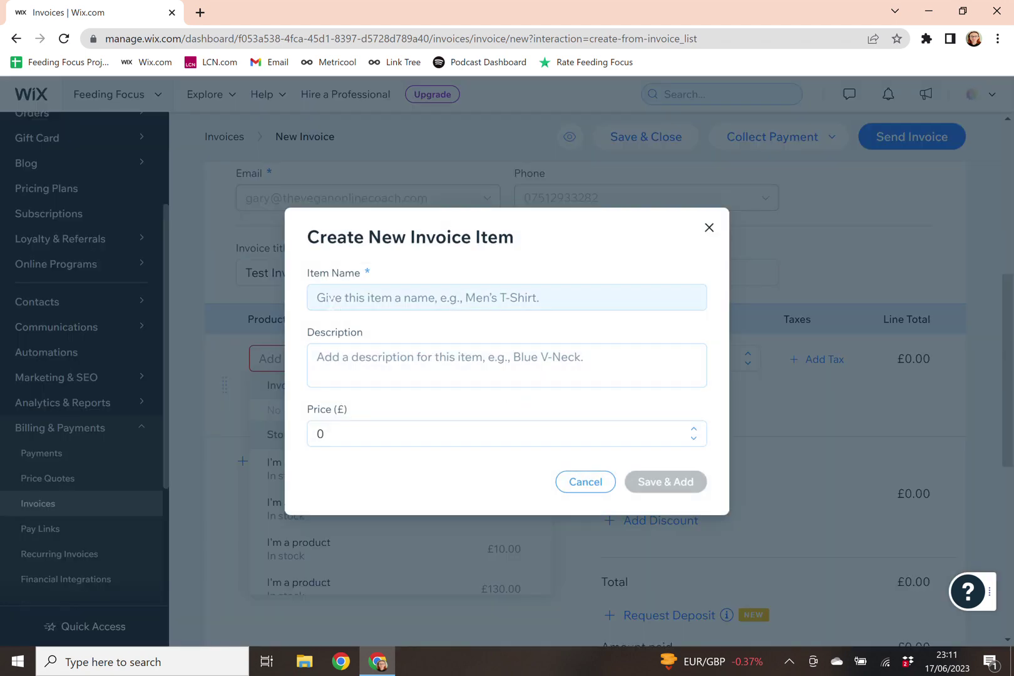
type("Test ")
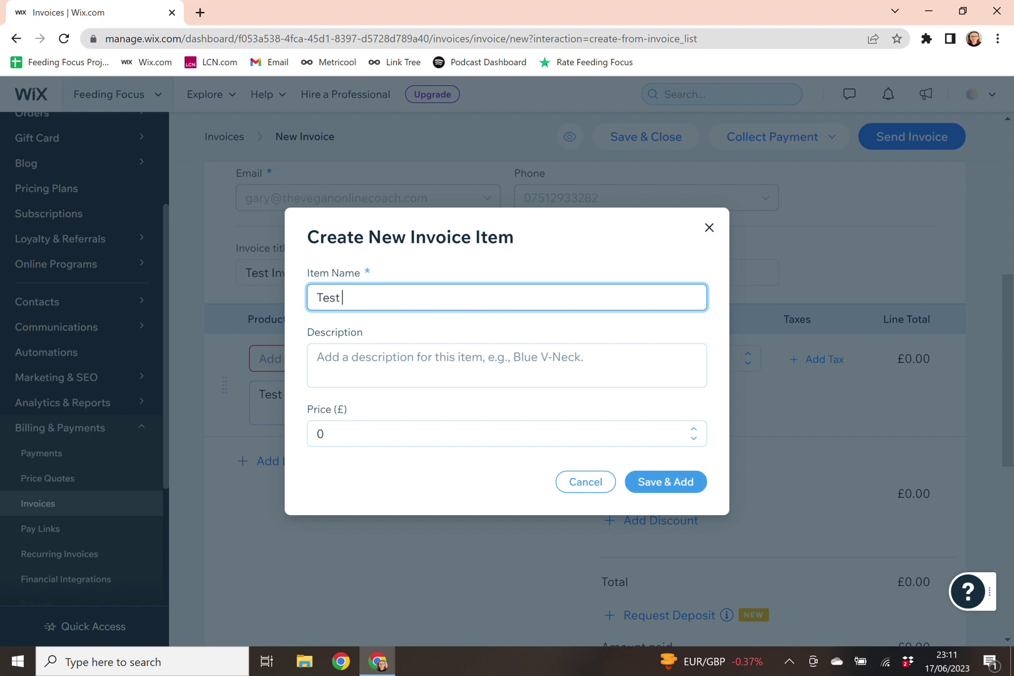
type("Items")
left_click(345, 434)
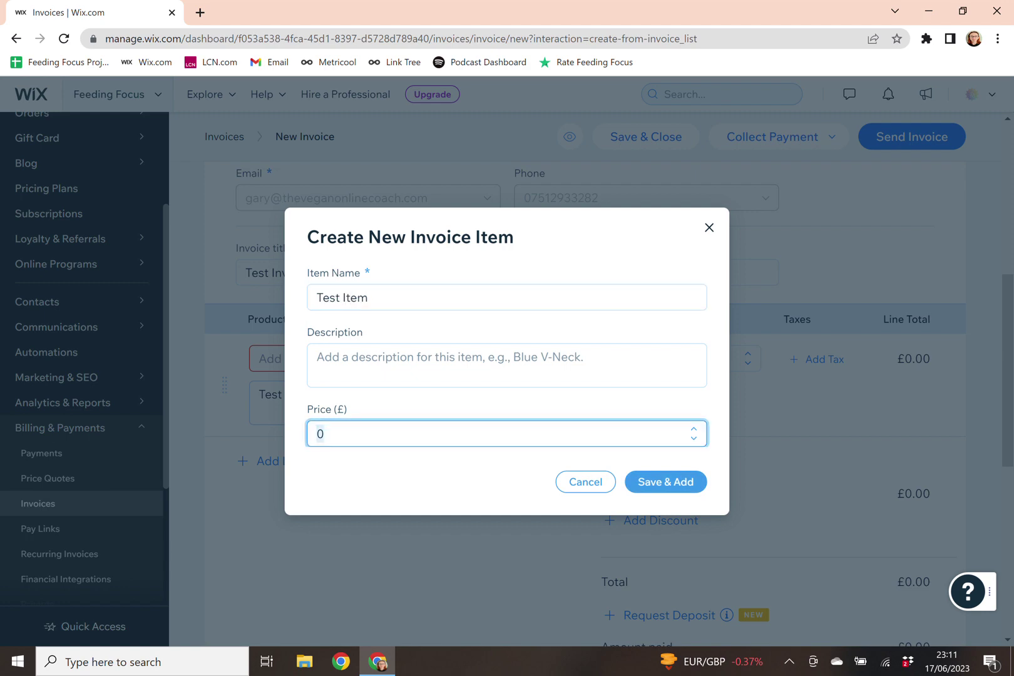
type("15")
left_click(663, 482)
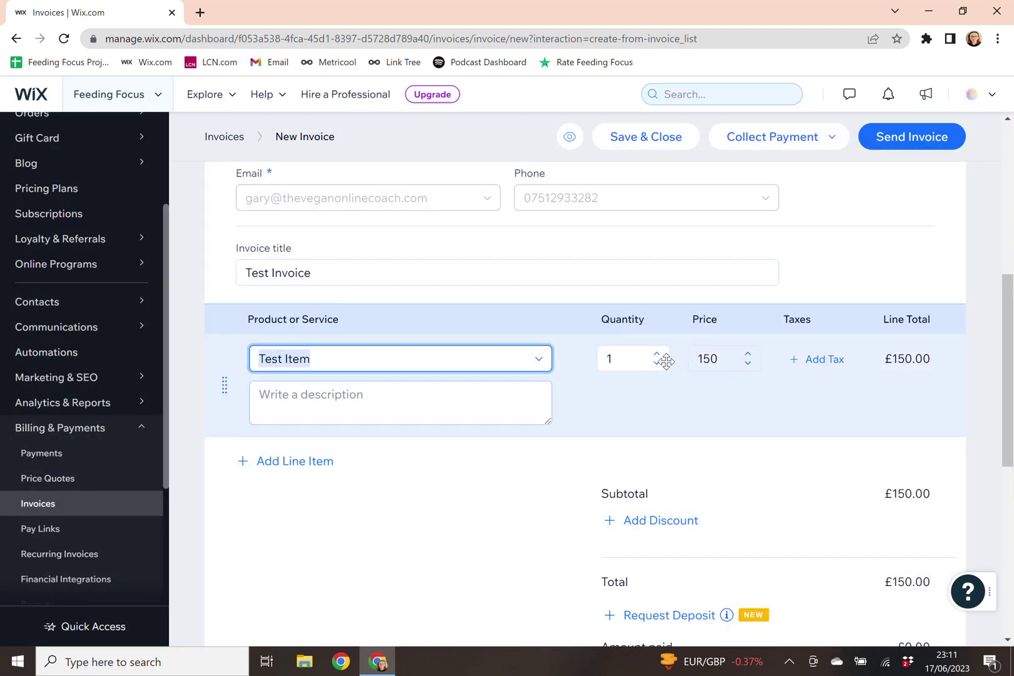
- Review the rest of the invoice, from the discount, deposit and balance section to the notes and terms
scroll(715, 348, "down", 1)
scroll(715, 347, "down", 1)
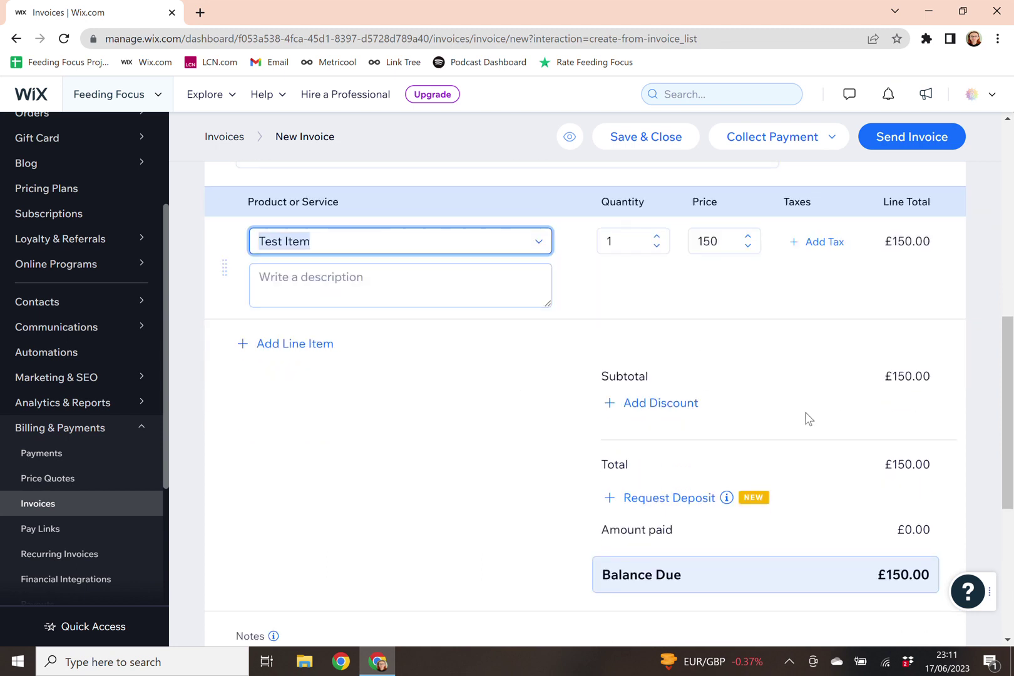
mouse_move(721, 509)
scroll(763, 527, "down", 2)
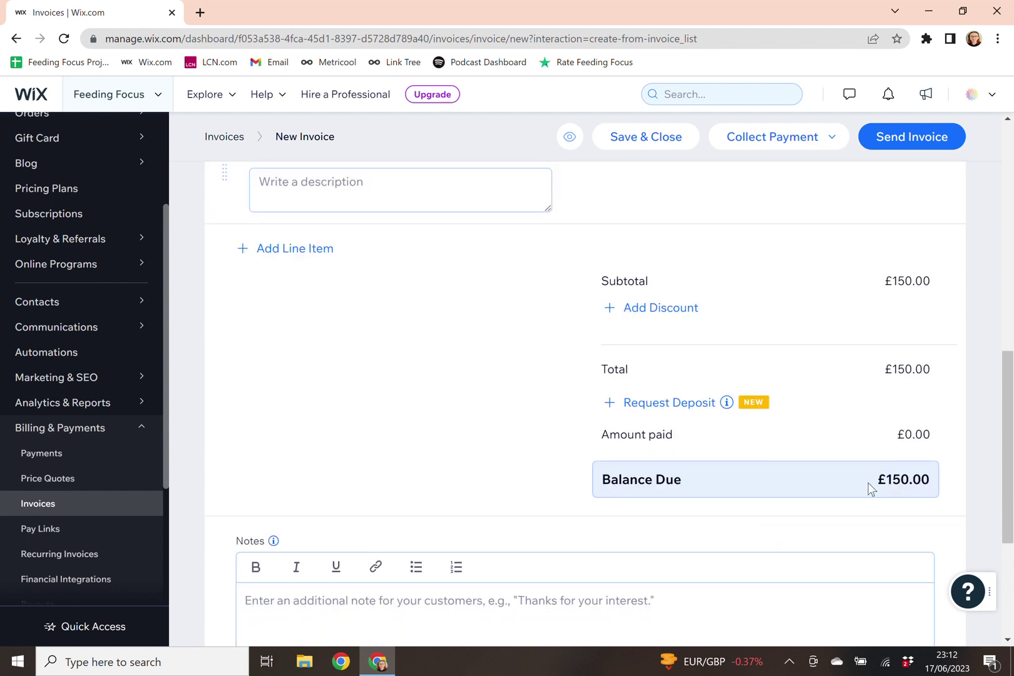
scroll(916, 479, "down", 2)
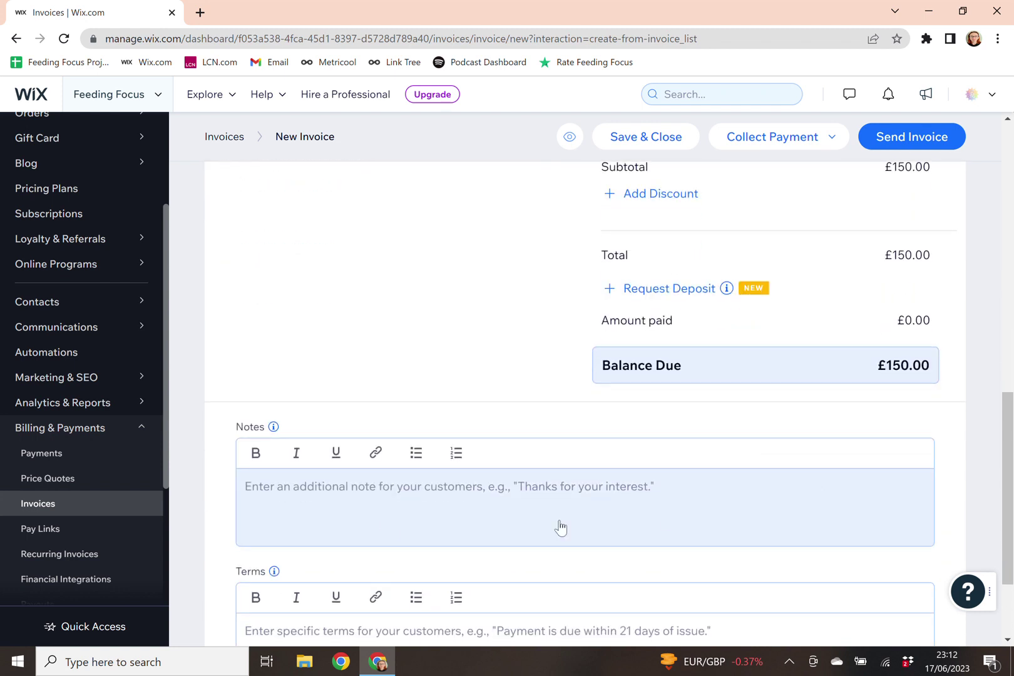
- Add the note "Thank You For Your Business" to the invoice and leave the terms blank
left_click(320, 493)
scroll(320, 493, "down", 3)
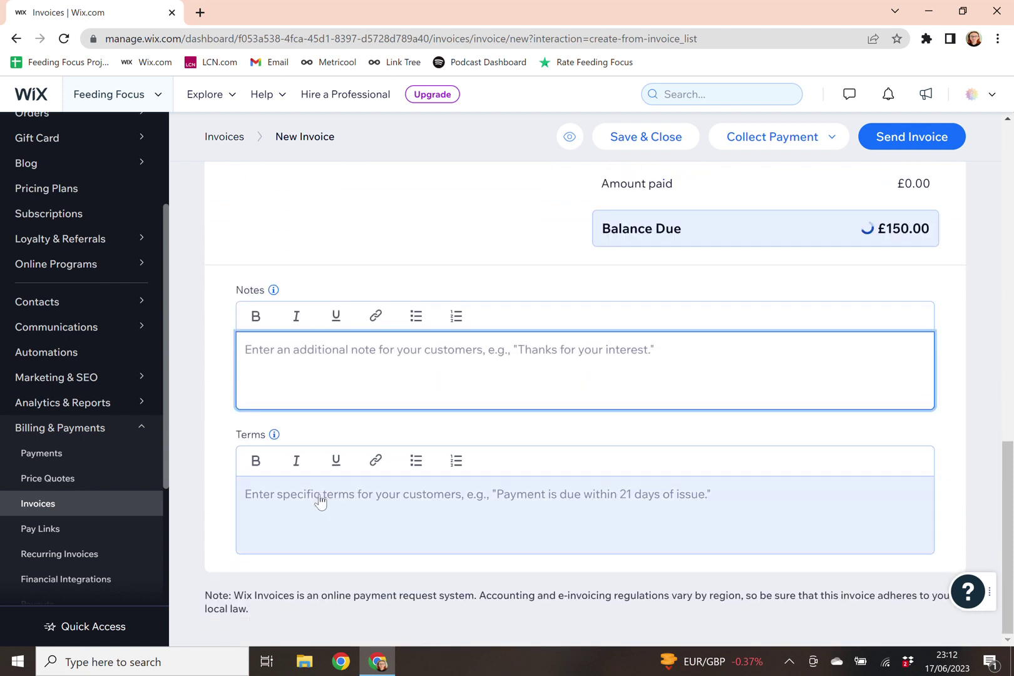
type("Thank ")
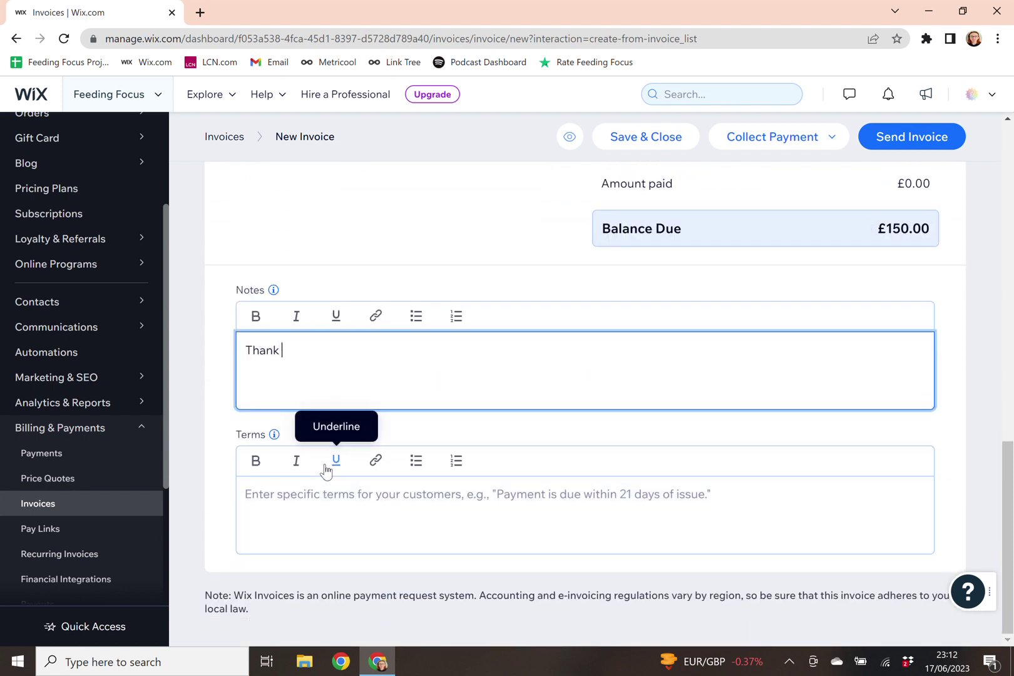
type("You For Your Business")
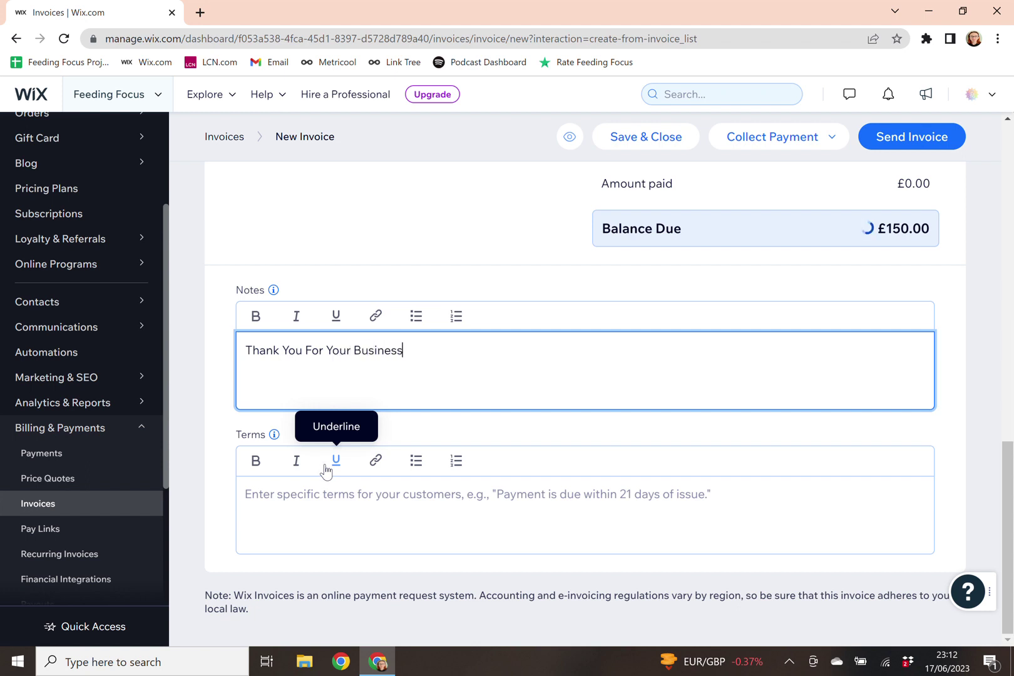
left_click(292, 500)
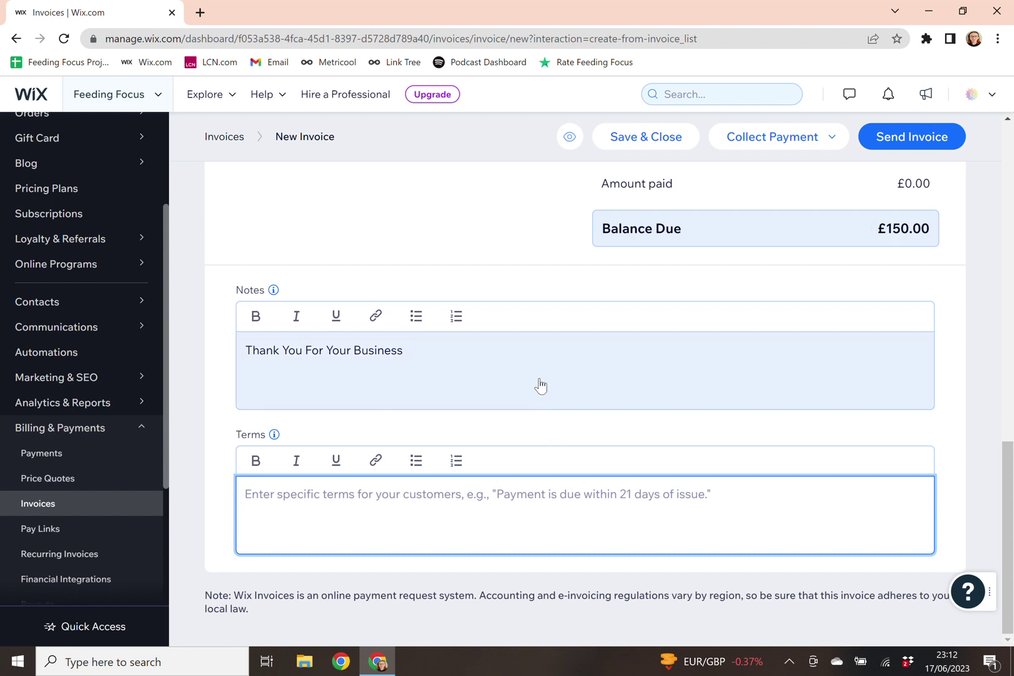
- Check the options offered for collecting payment on the new invoice, without choosing one
scroll(713, 336, "up", 6)
scroll(951, 469, "up", 6)
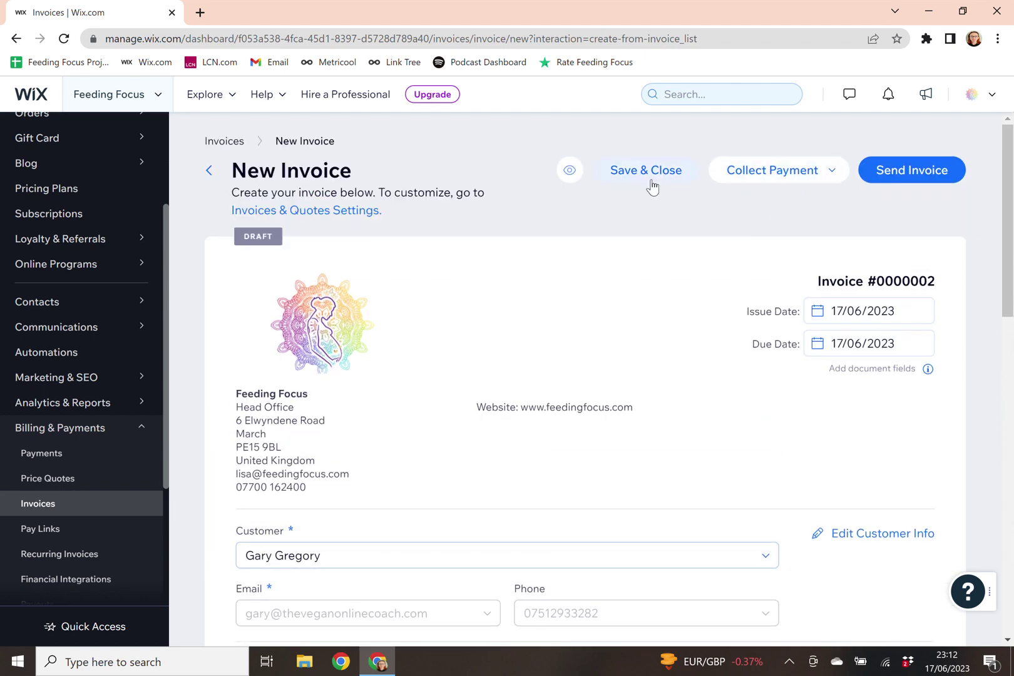
left_click(811, 179)
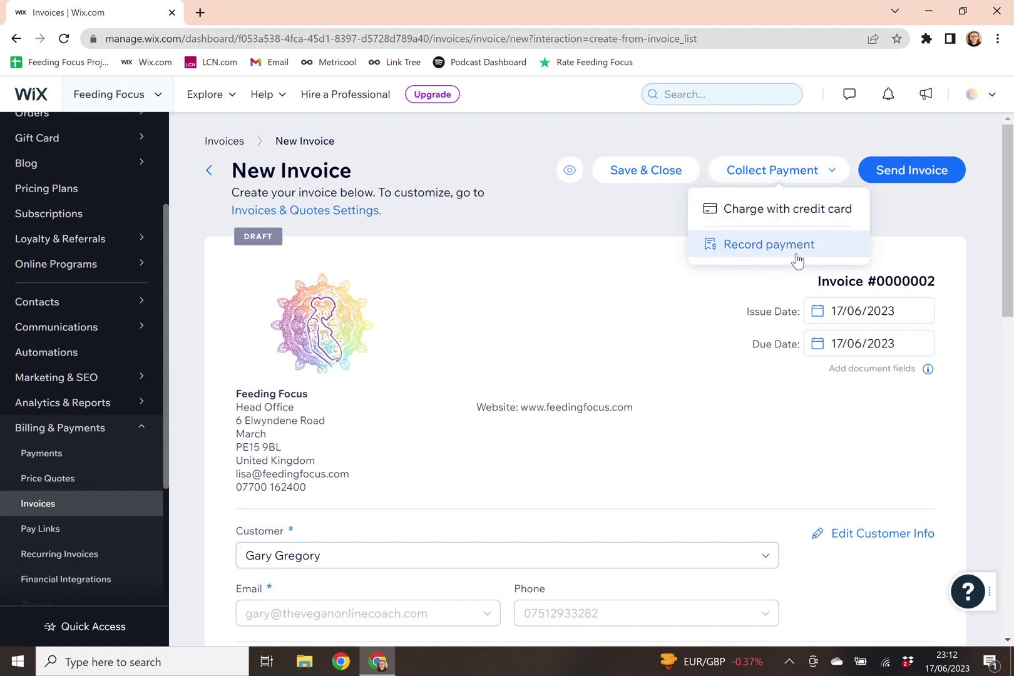
- Send the invoice to the customer by email with the default subject line and message
left_click(920, 237)
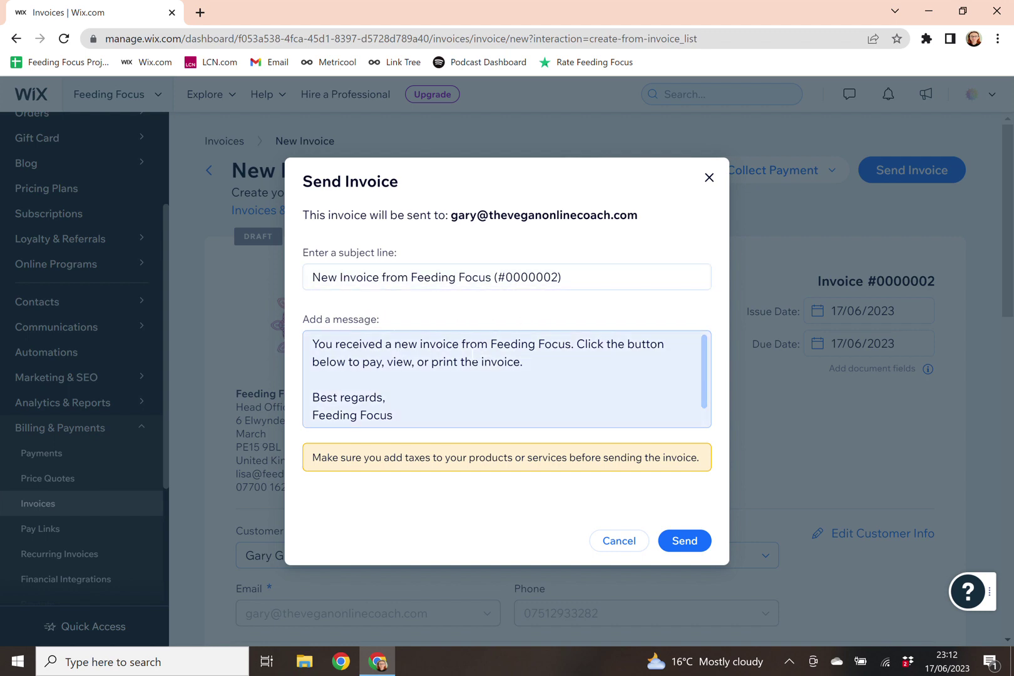
scroll(498, 379, "down", 1)
scroll(498, 379, "up", 1)
left_click(674, 543)
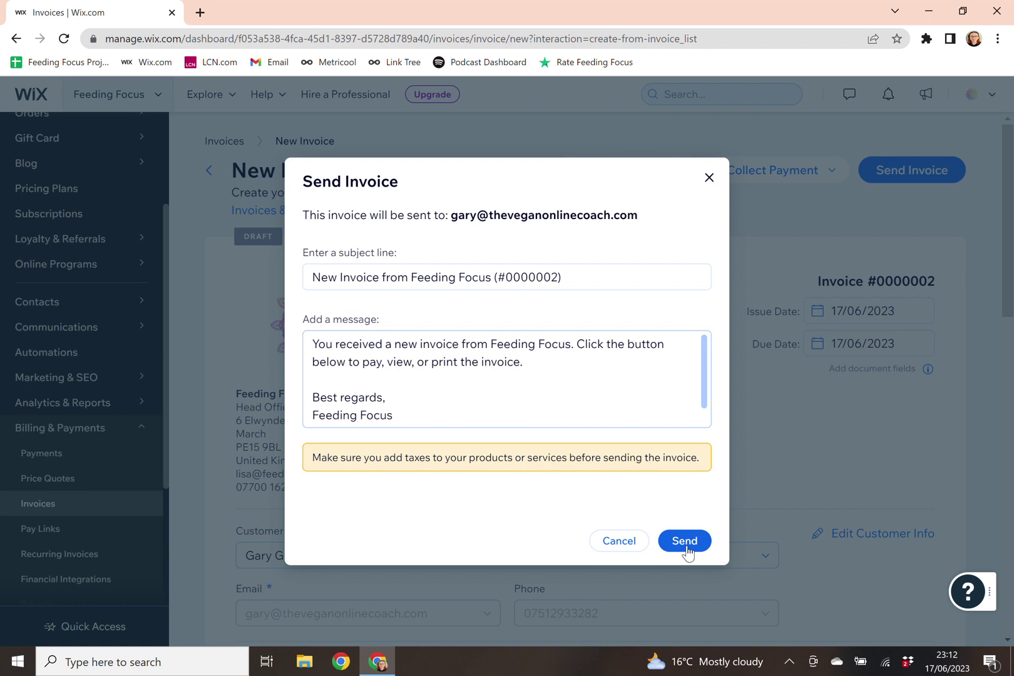
left_click(685, 543)
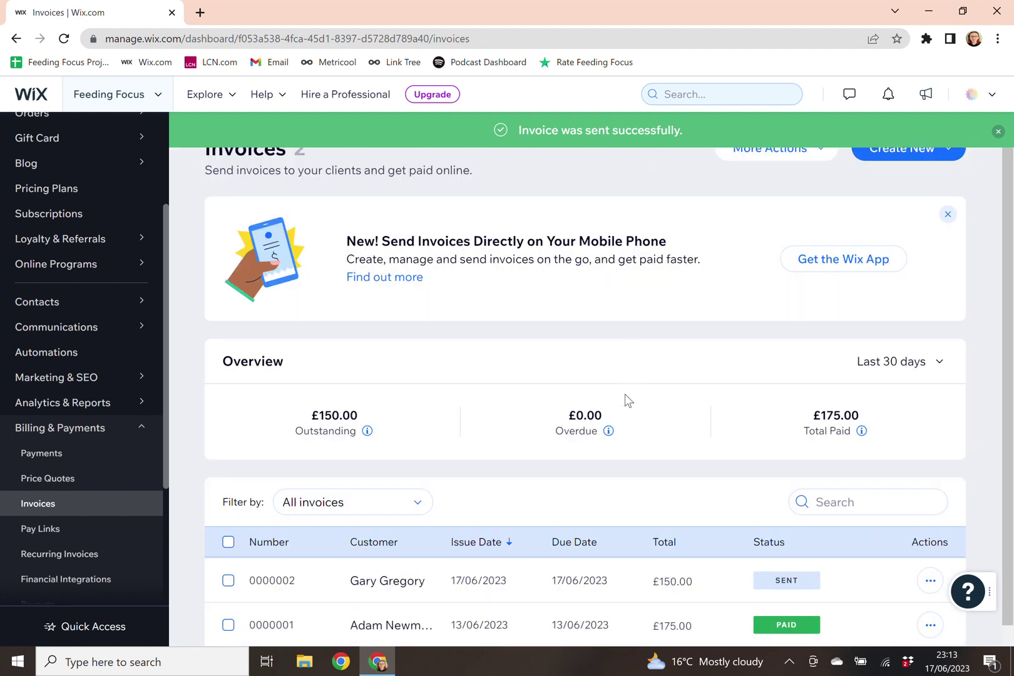
- Record a payment of £150 for the sent invoice, with payment method Other and "Test Purchase" as how it was paid
scroll(623, 416, "down", 1)
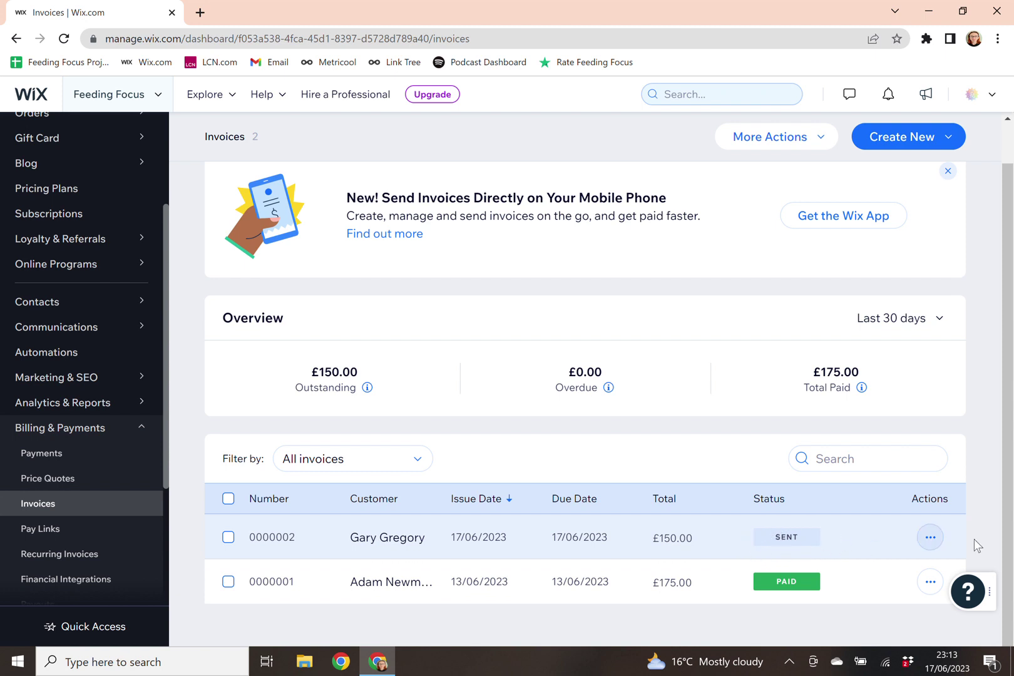
left_click(932, 539)
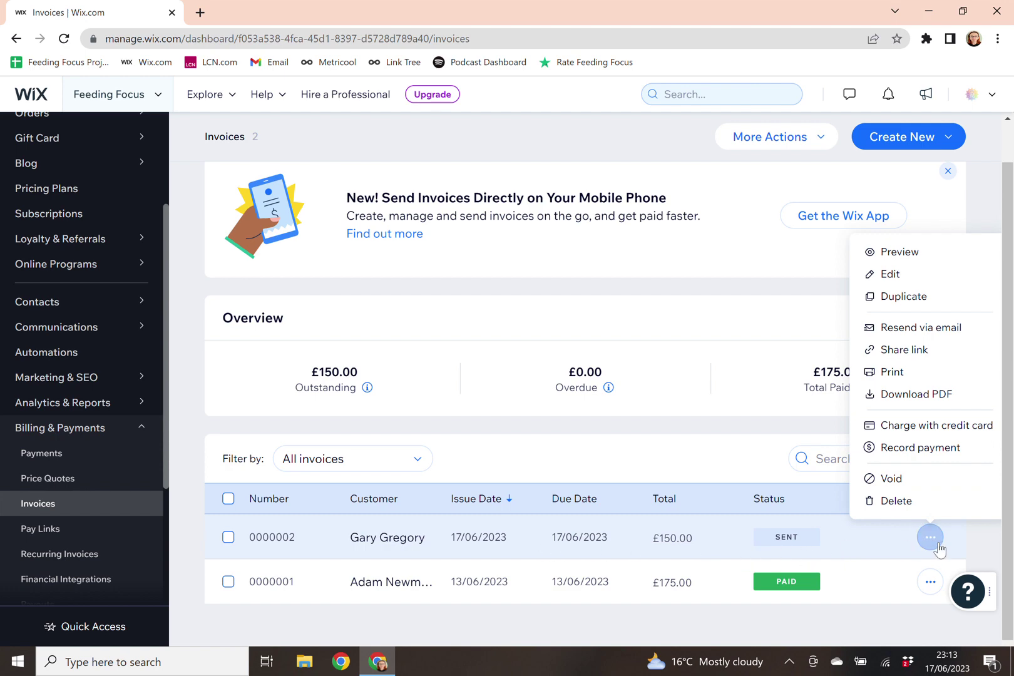
left_click(919, 447)
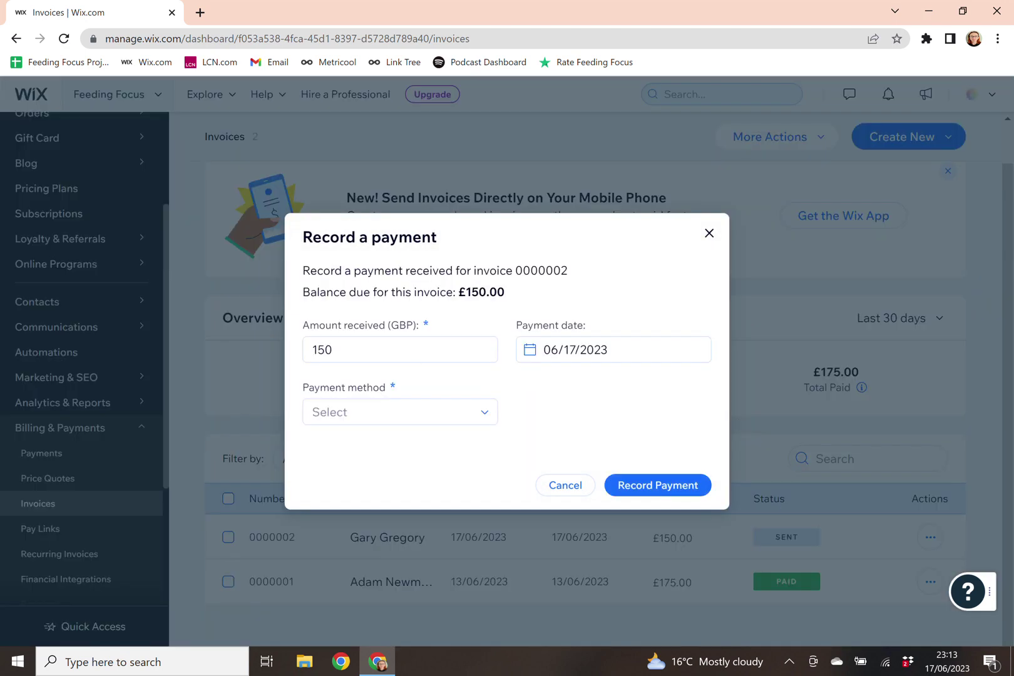
left_click(401, 423)
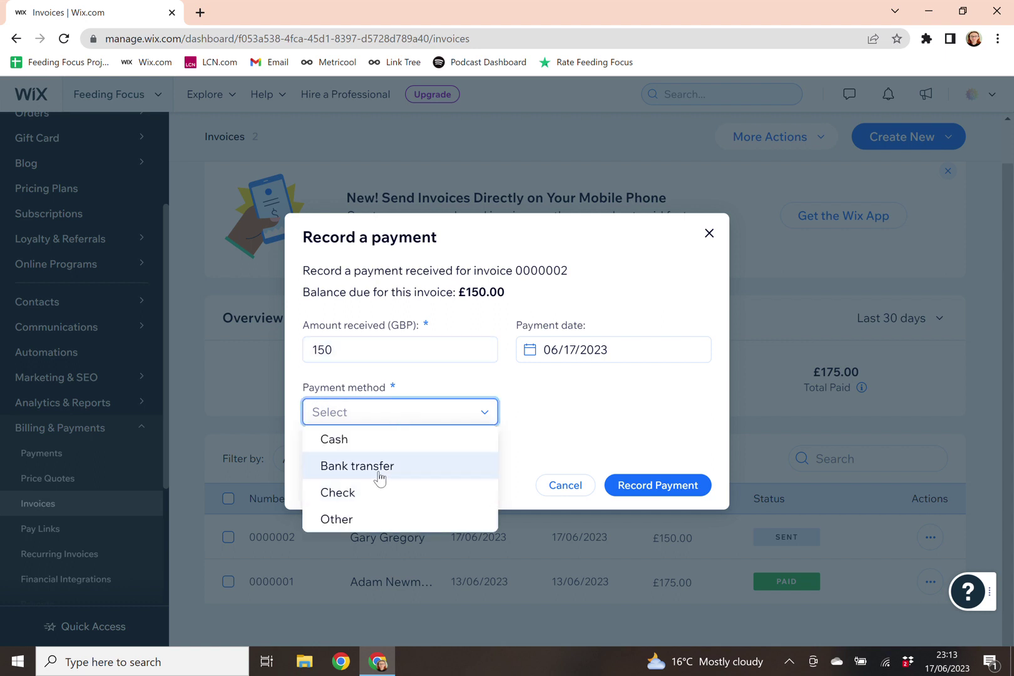
left_click(338, 519)
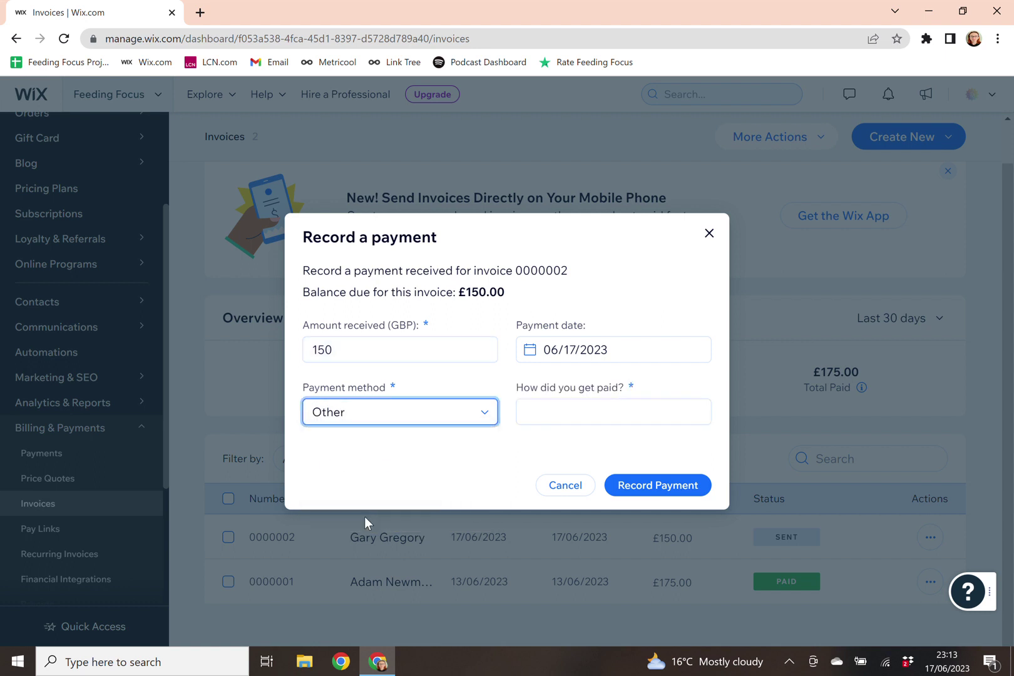
left_click(579, 417)
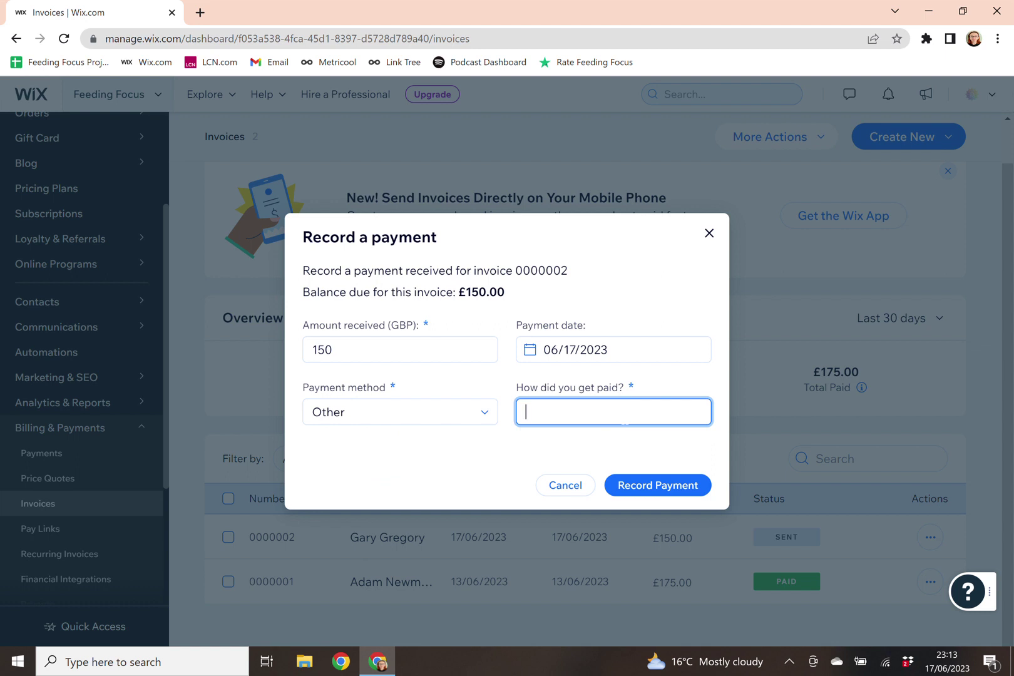
type("Test Purchase")
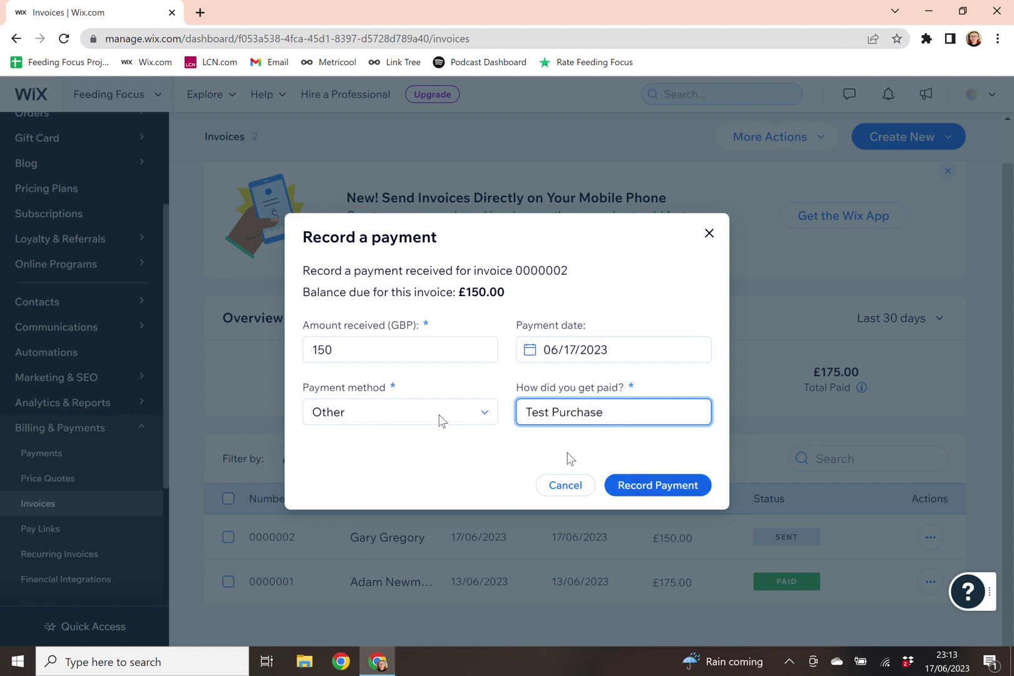
left_click(661, 486)
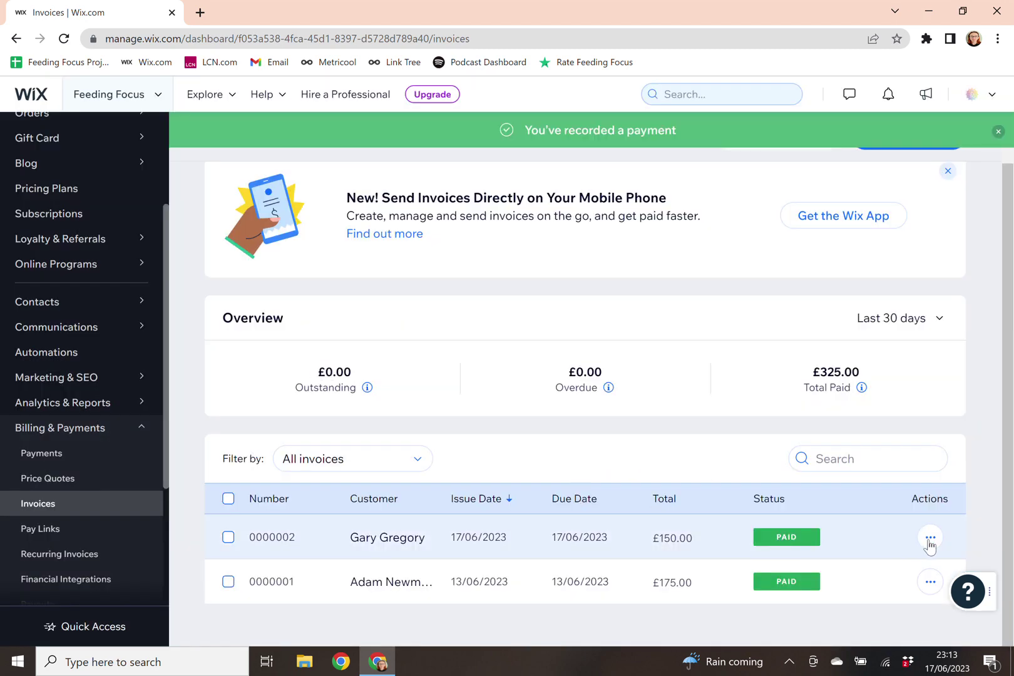
- Review the actions available for the £150 invoice, without choosing one
left_click(932, 539)
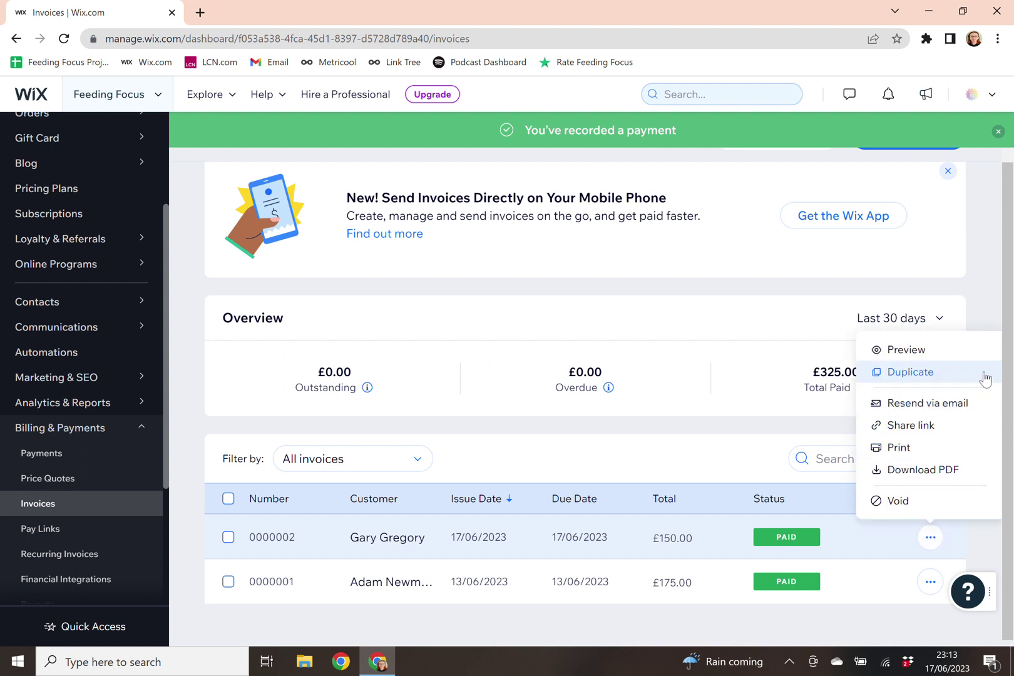
left_click(726, 470)
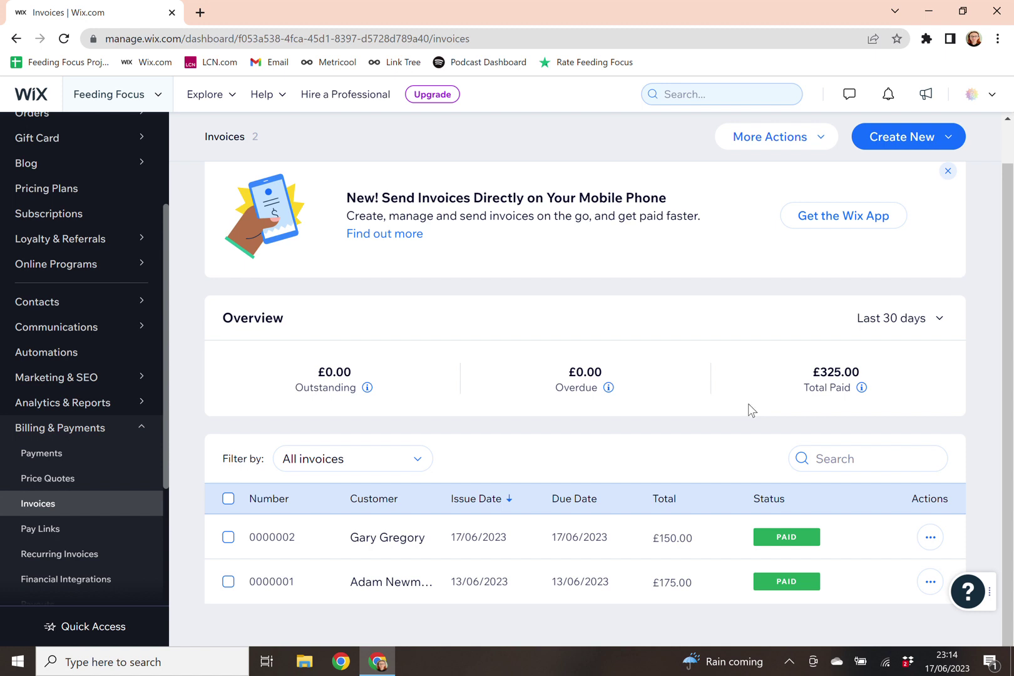
- View the Recurring Invoices introduction page and return to the list of invoices
left_click(104, 556)
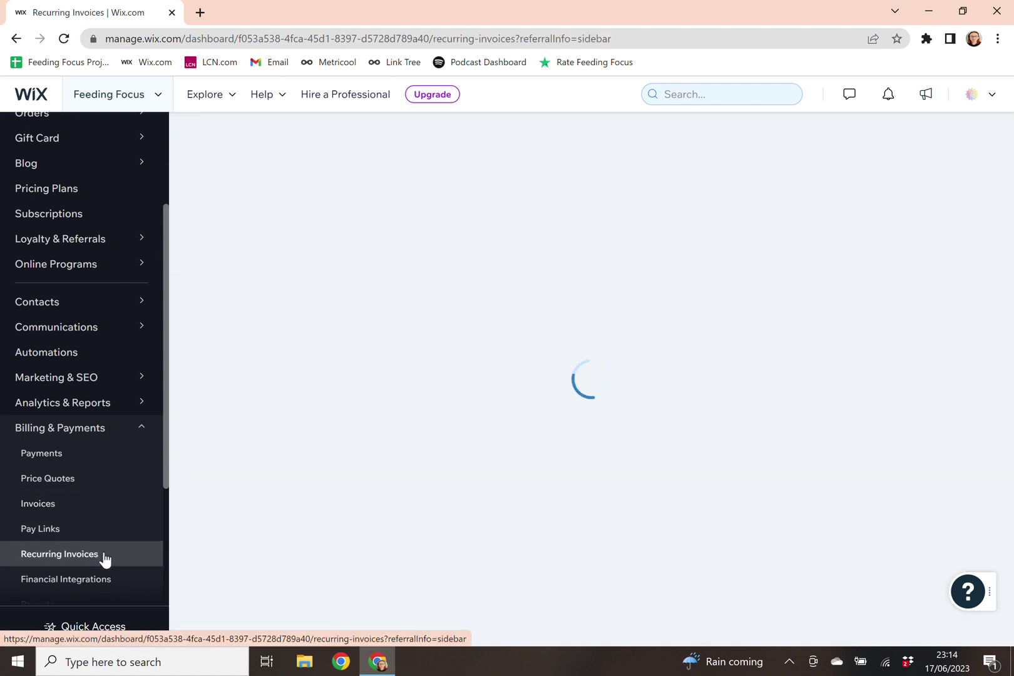
scroll(38, 538, "up", 1)
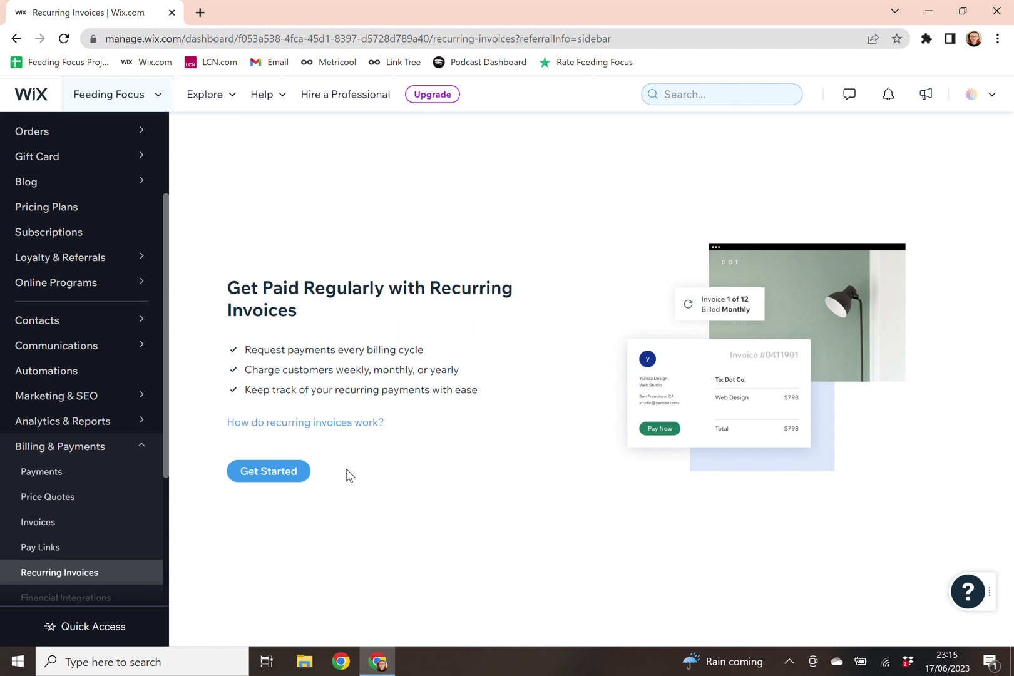
left_click(74, 526)
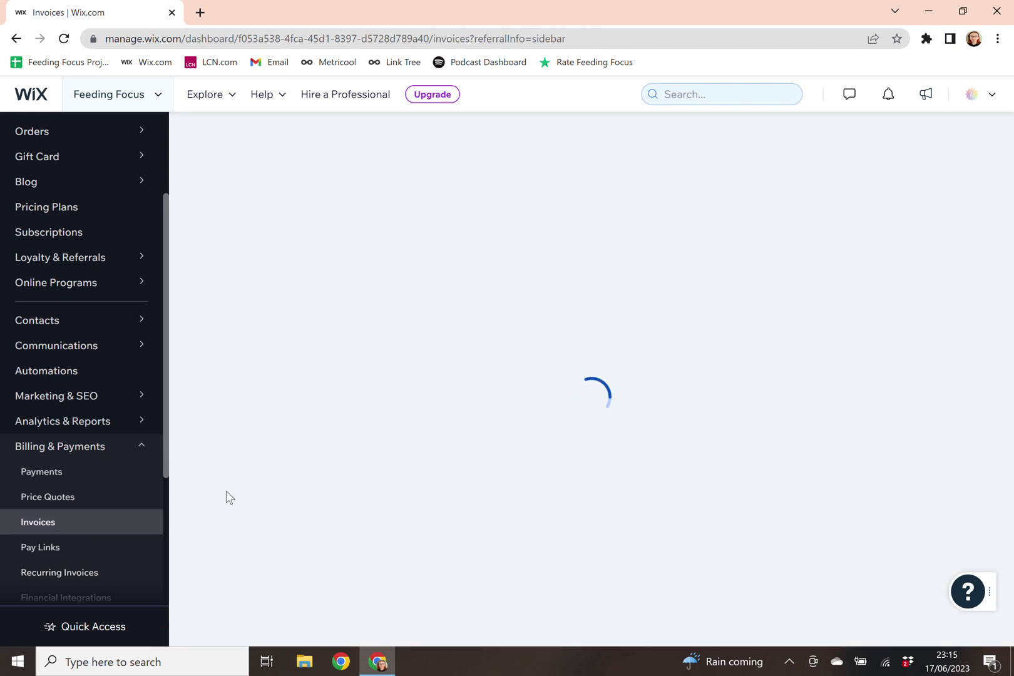
scroll(246, 491, "down", 1)
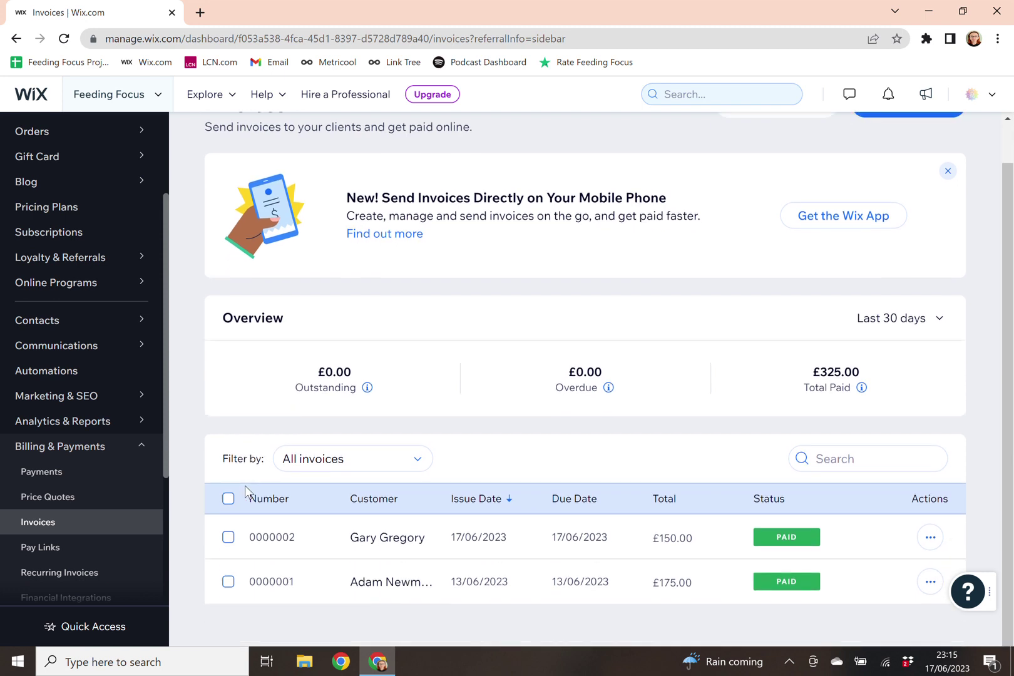